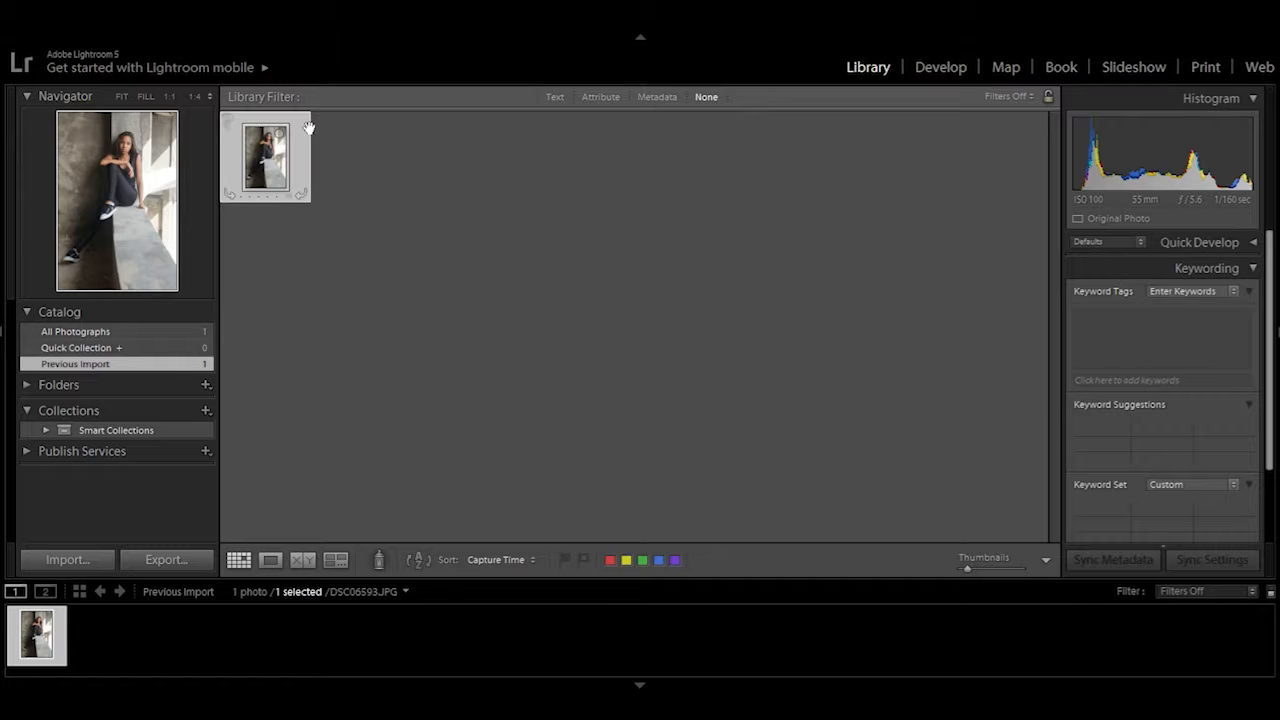
Open the photo DSC06593.JPG in the single-photo view and switch to the Develop module
left_click(431, 183)
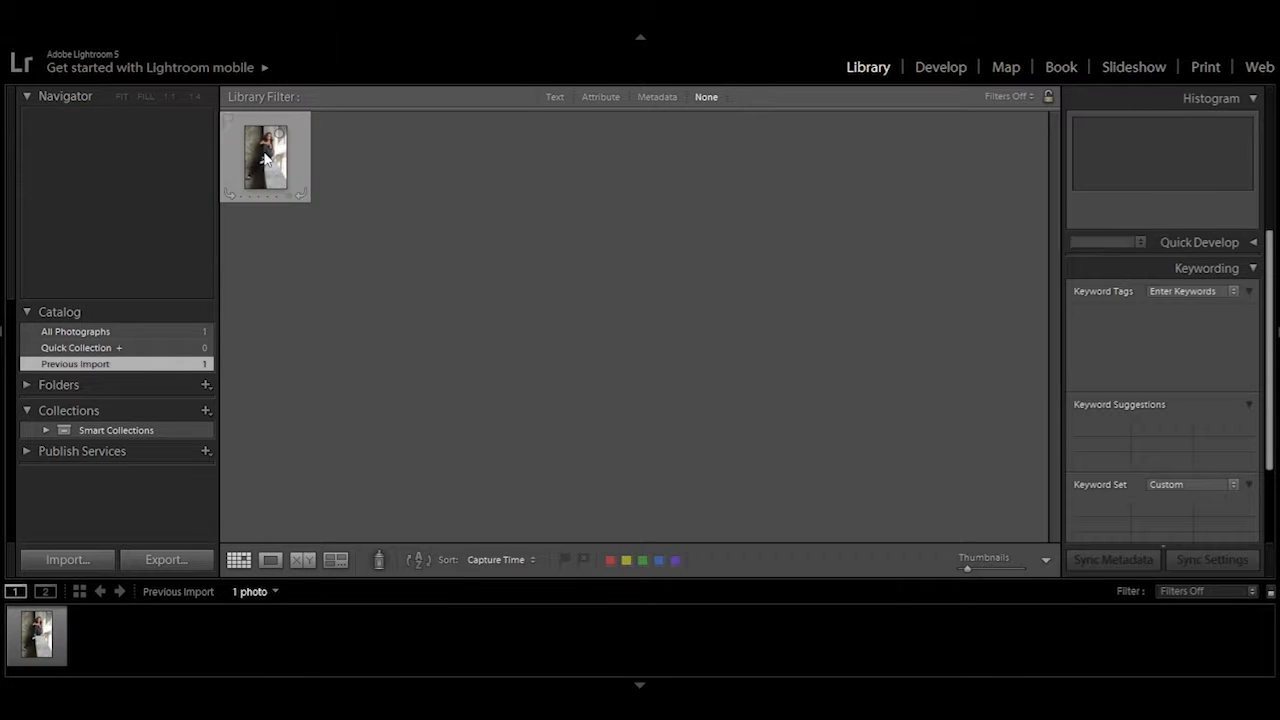
left_click(265, 158)
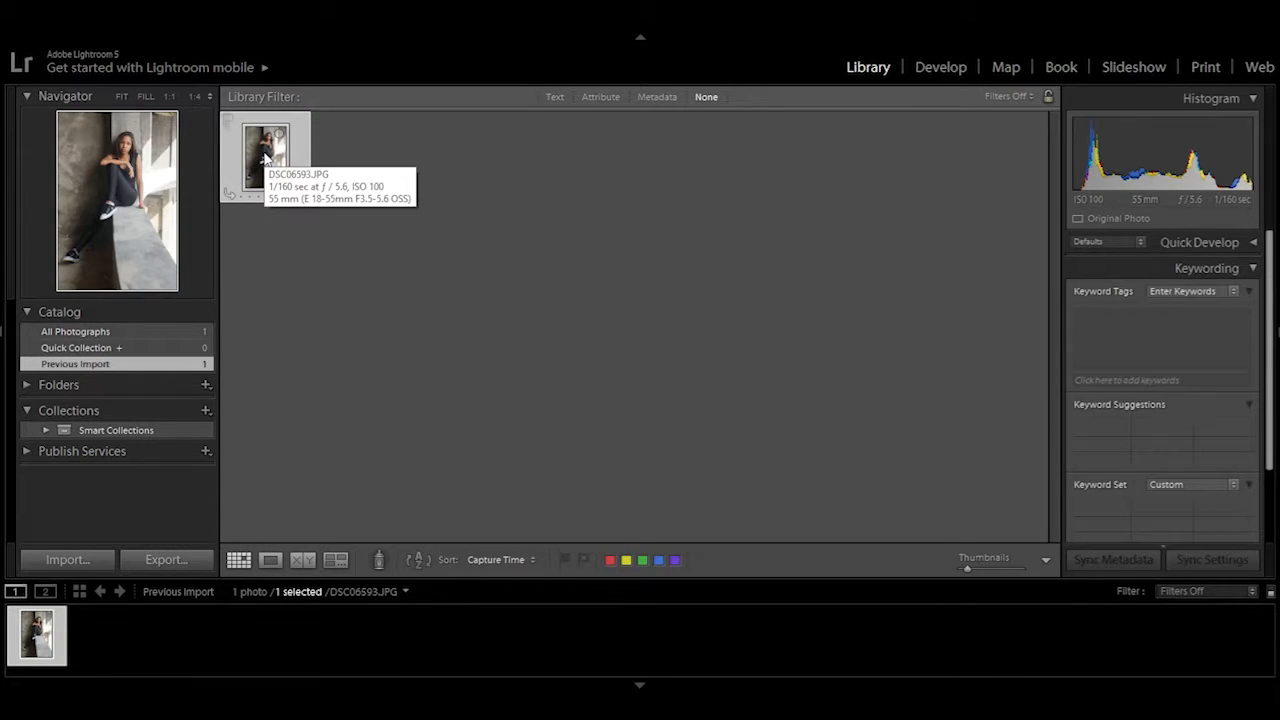
double_click(266, 158)
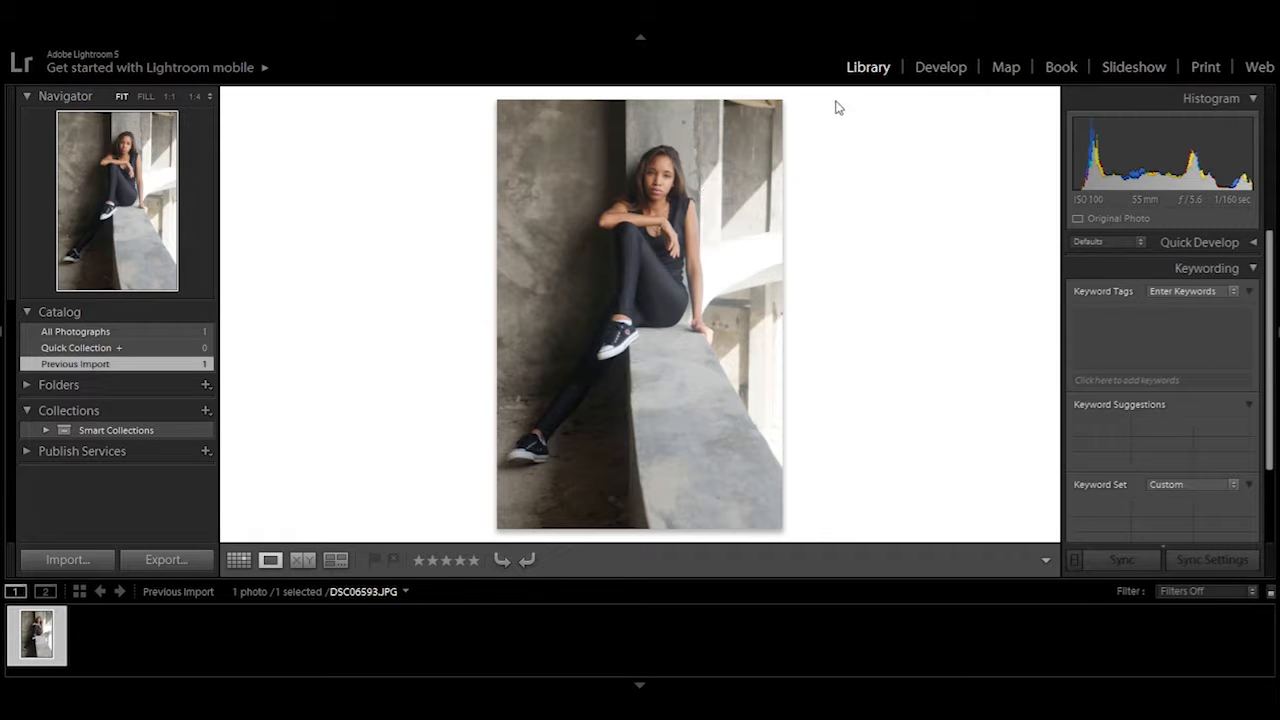
left_click(943, 67)
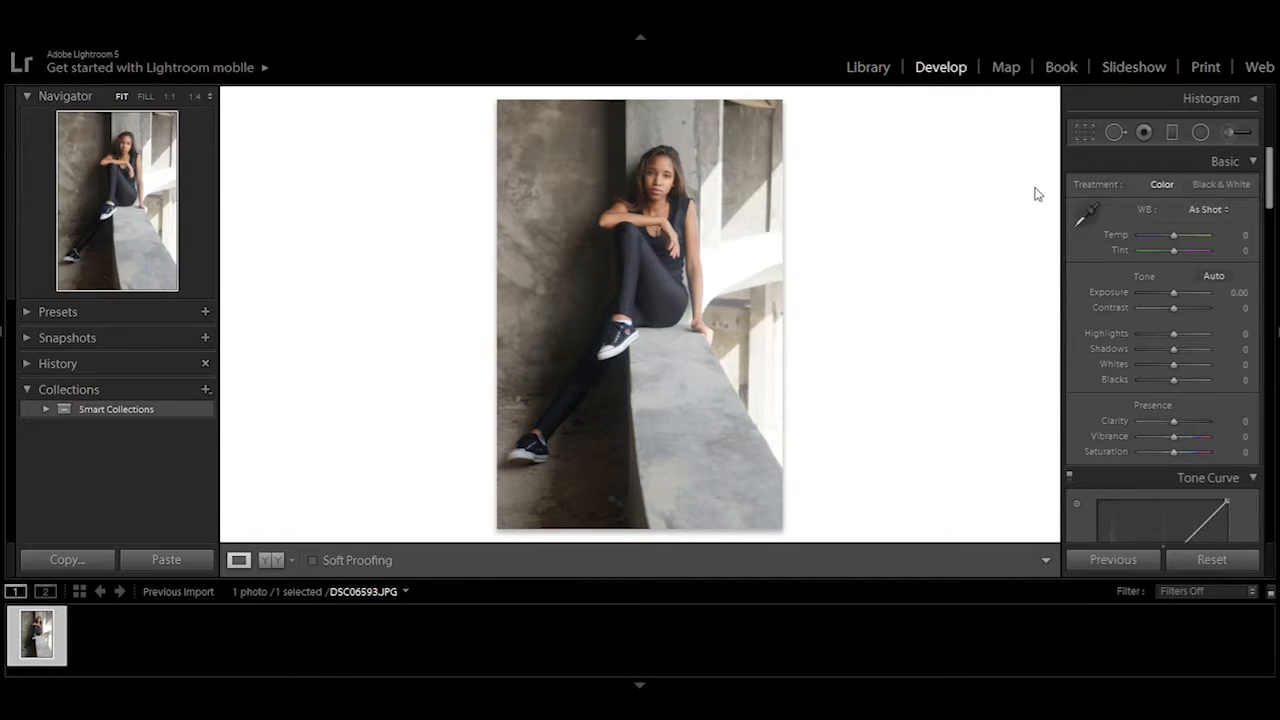
Look through the User Presets among the develop presets and collapse the preset list again
left_click(42, 312)
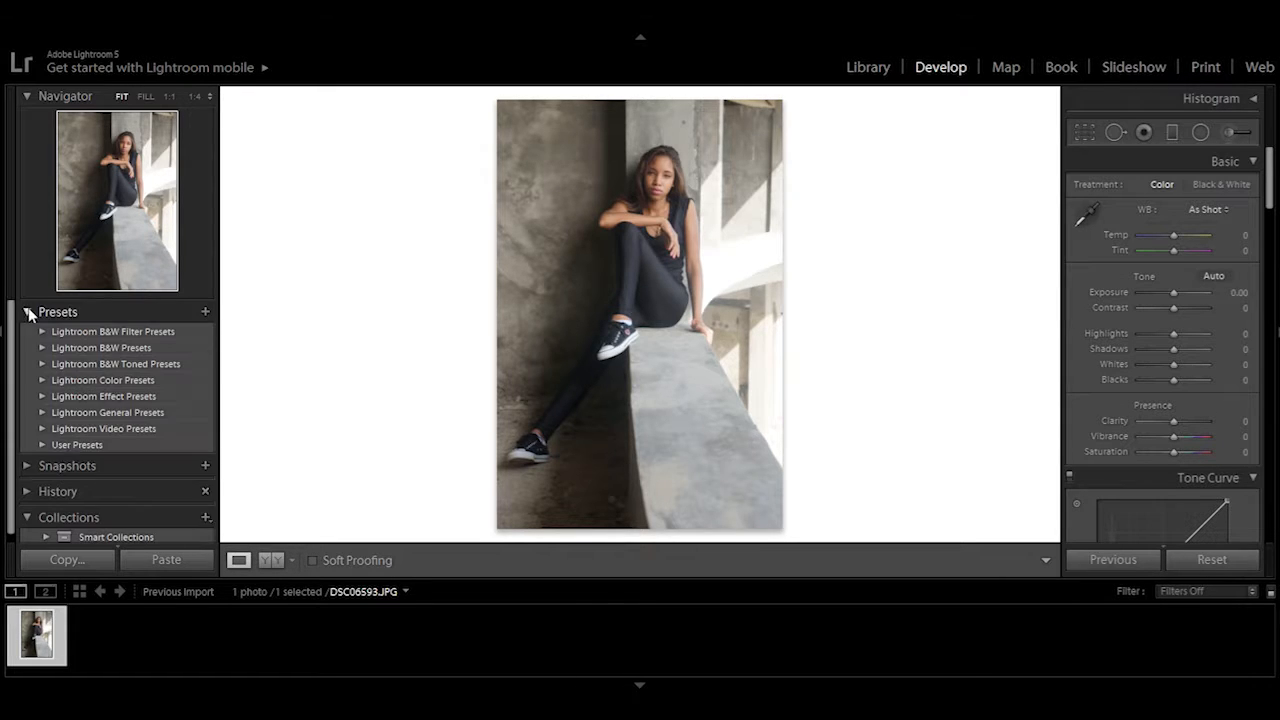
left_click(43, 444)
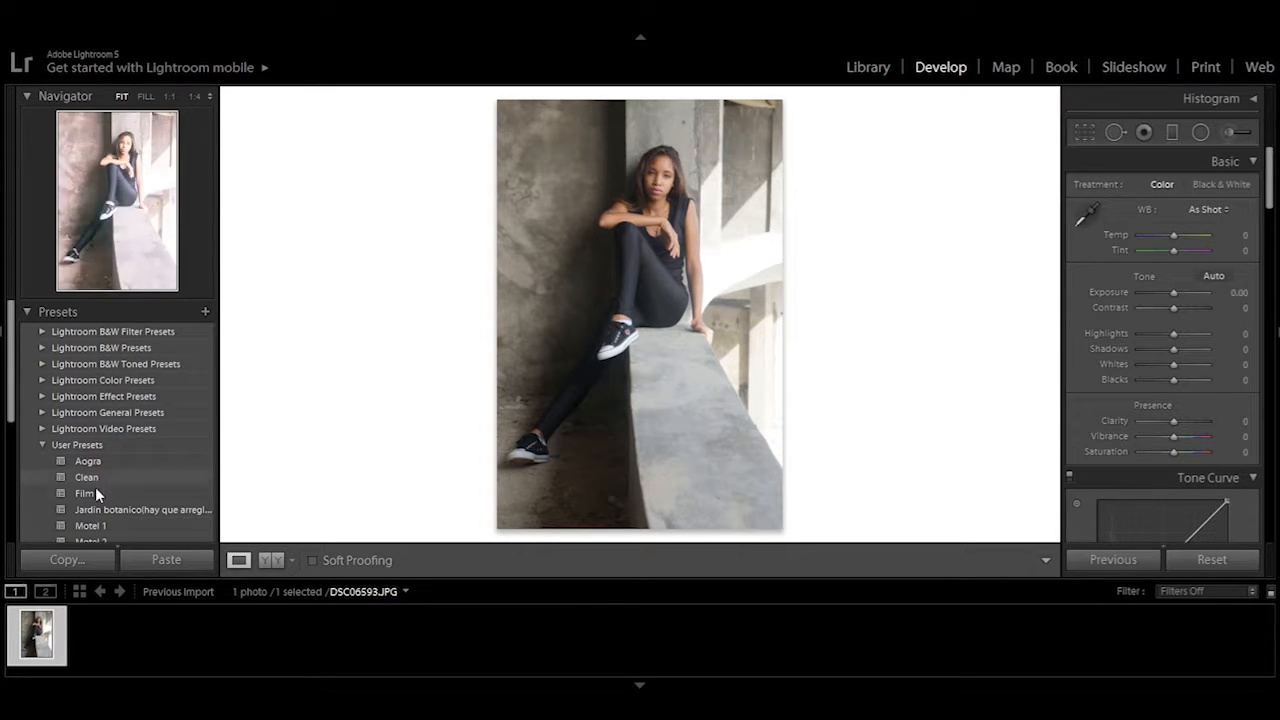
left_click(43, 446)
left_click(27, 313)
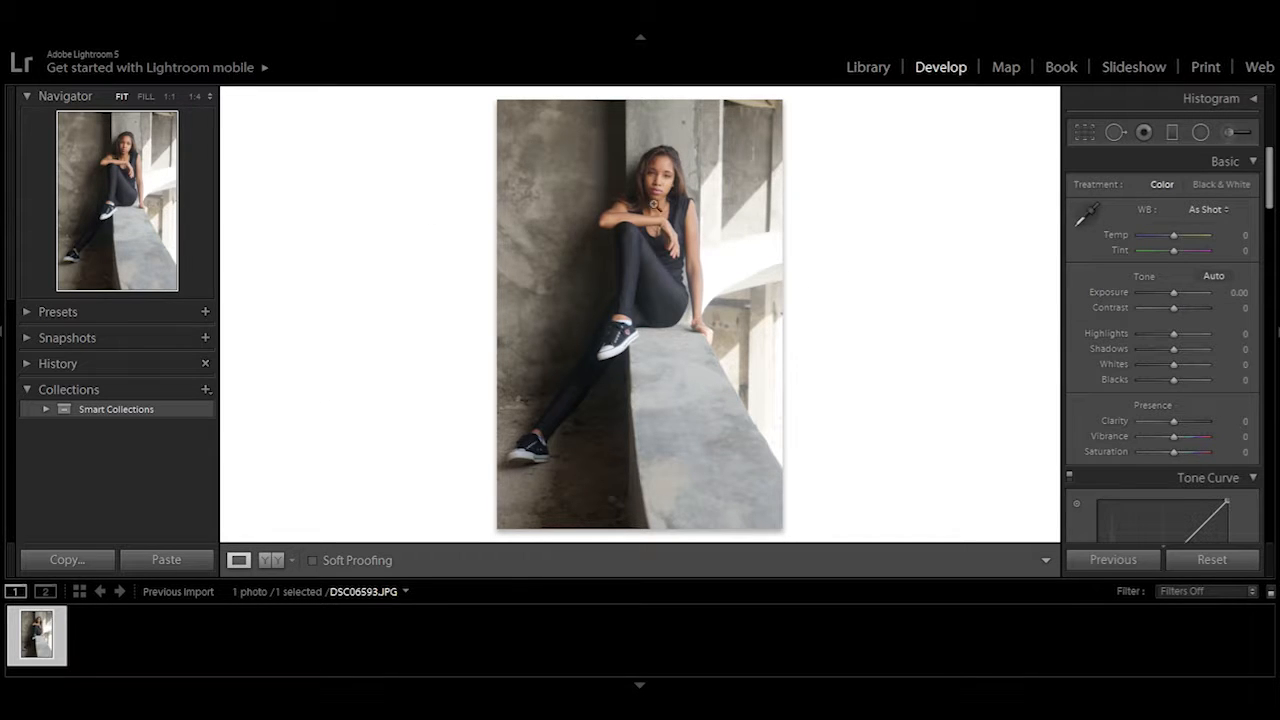
Examine the unedited portrait around the face and upper body up close, and view it in the before/after comparison
left_click(653, 204)
left_click(652, 196)
left_click(648, 187)
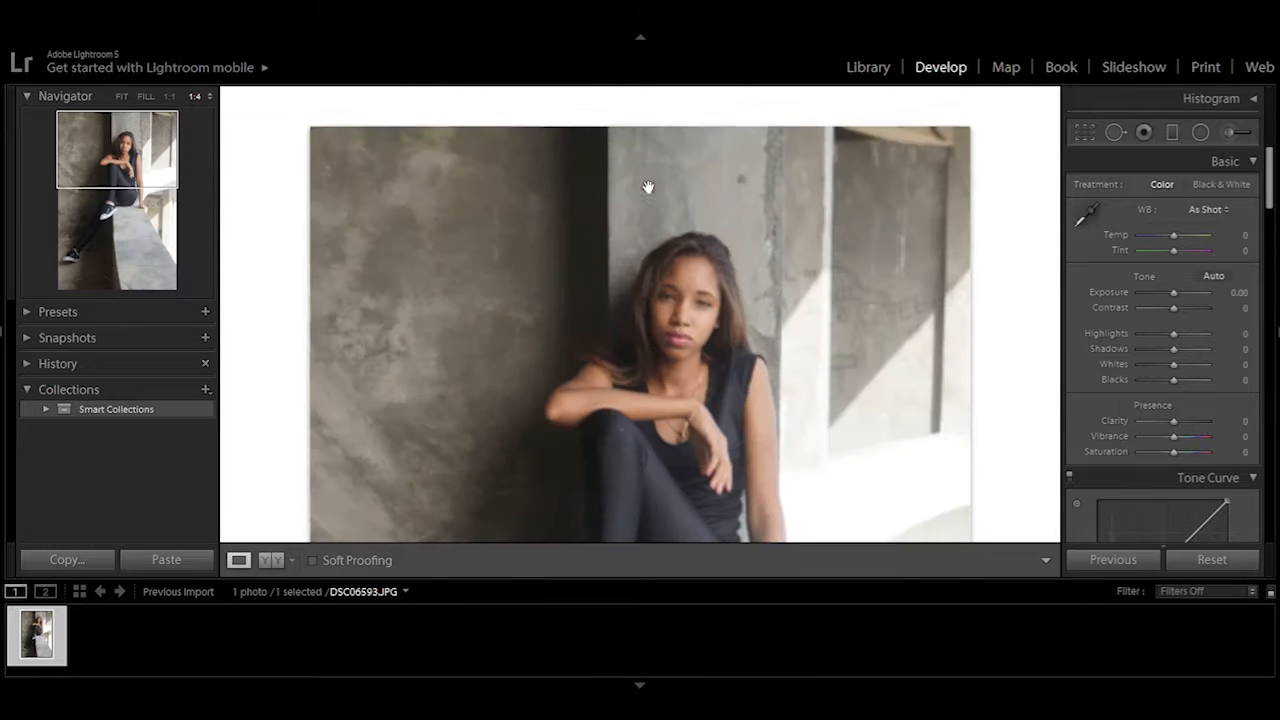
left_click(684, 328)
left_click(684, 328)
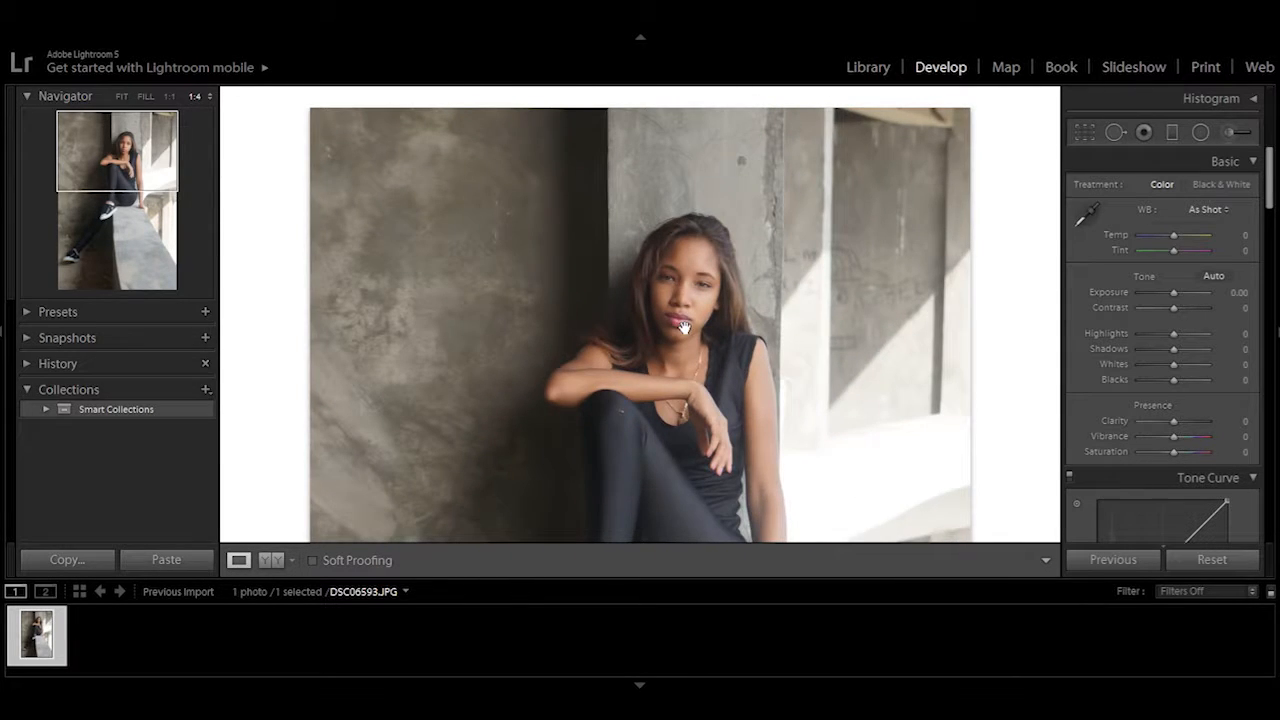
left_click(681, 304)
left_click(665, 211)
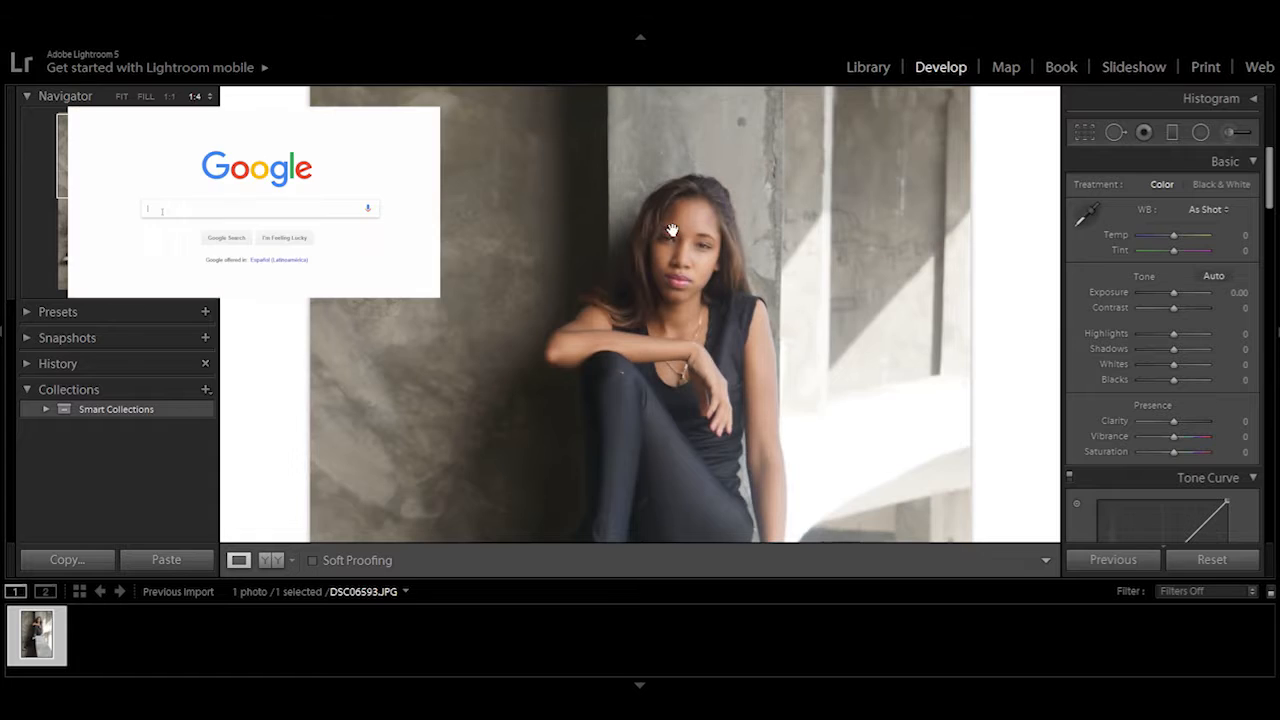
left_click(673, 230)
left_click(684, 207)
left_click(684, 206)
left_click(684, 206)
key("y")
left_click_drag(788, 270, 817, 183)
left_click(840, 173)
key("y")
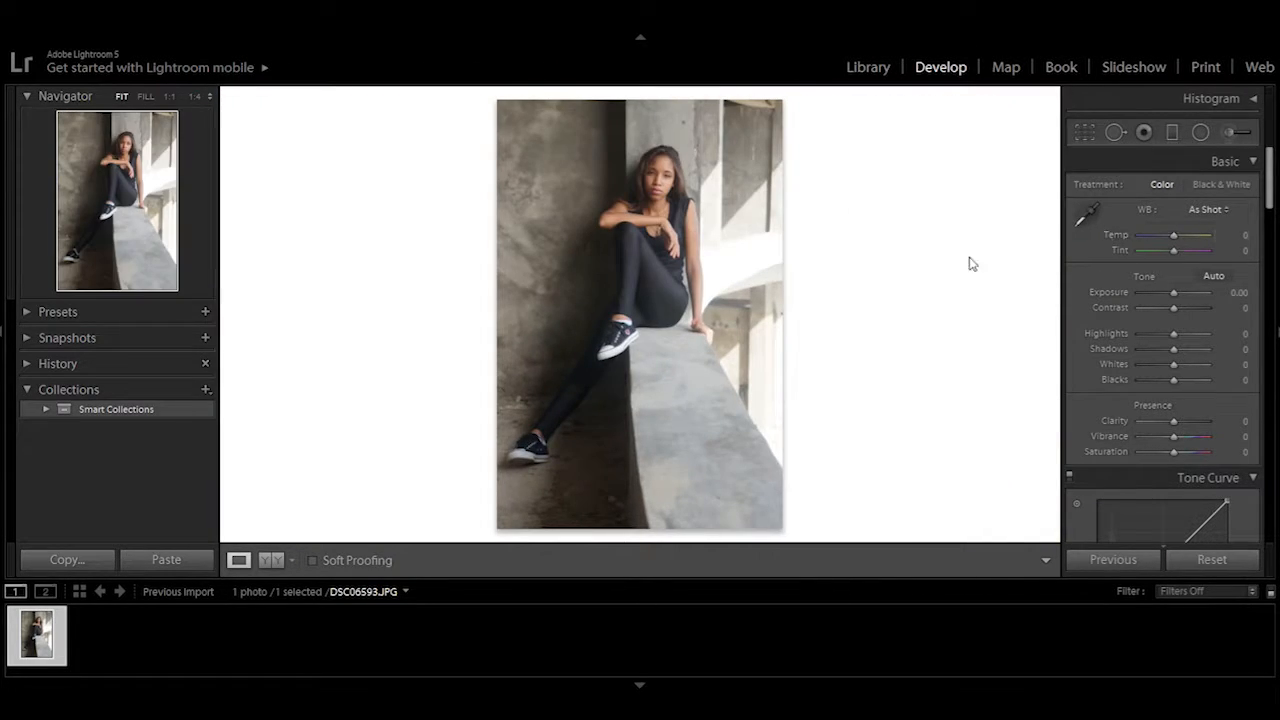
Set the photo's Exposure to +0.20 and check the face up close
left_click(702, 213)
left_click(701, 212)
left_click(676, 213)
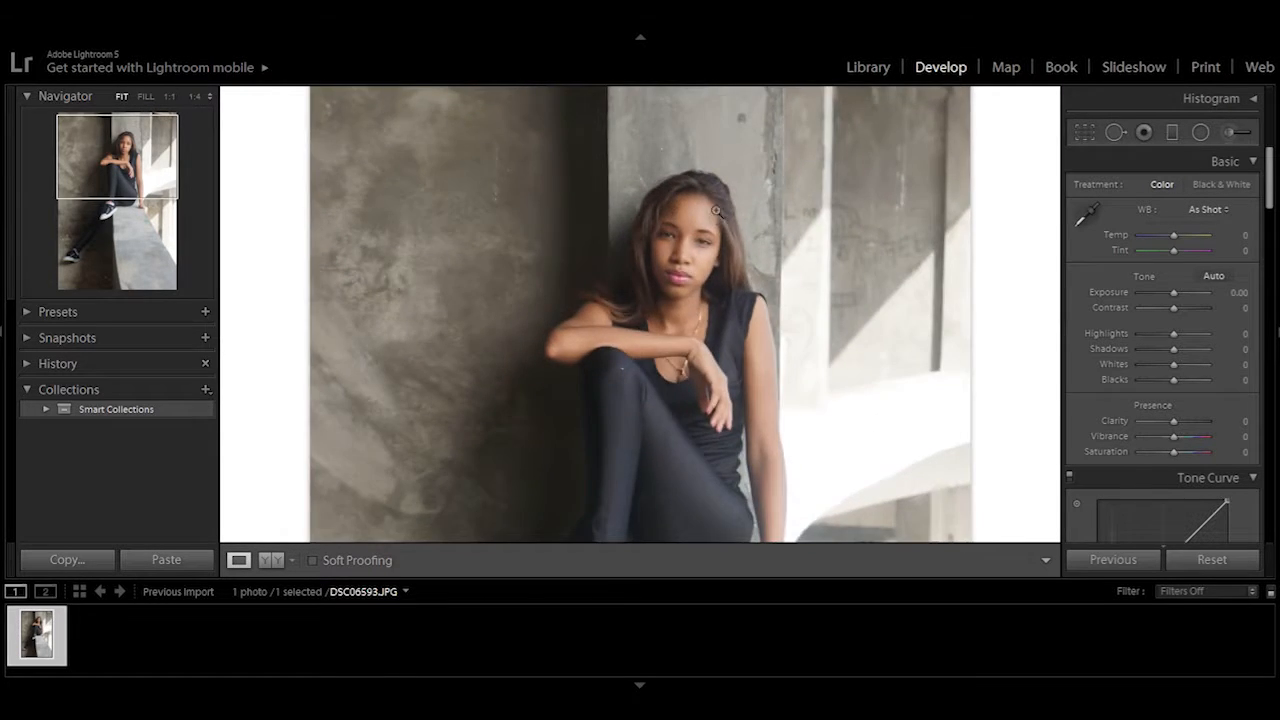
left_click(673, 214)
left_click(1238, 290)
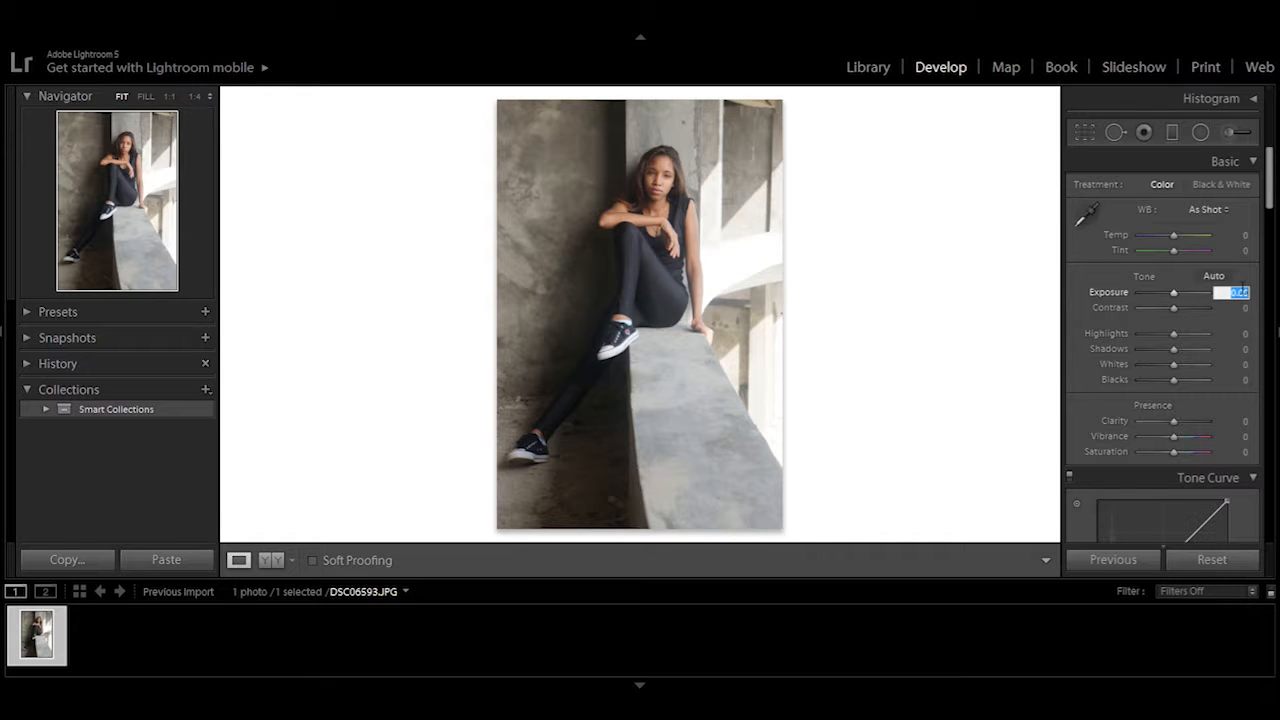
key("Return")
left_click(672, 208)
left_click(672, 208)
Set the photo's Exposure to +0.30 and inspect the woman's face and the bright background up close
left_click(1242, 293)
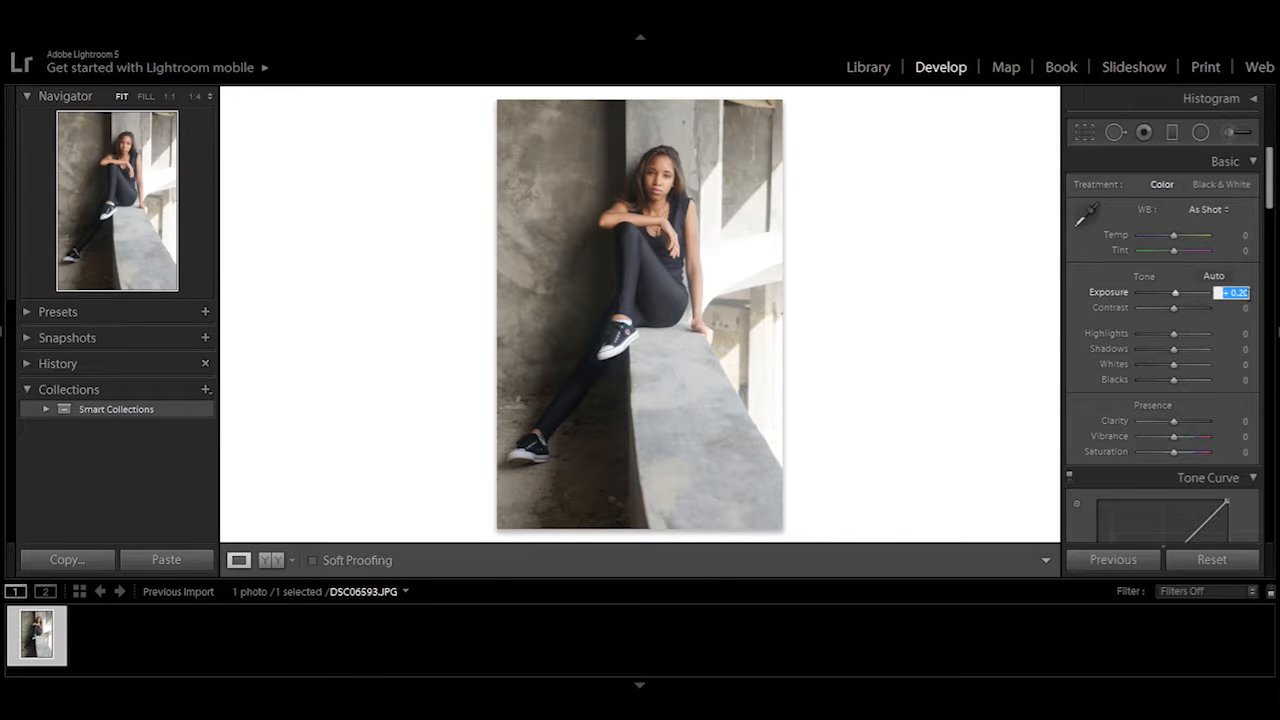
key("Return")
left_click(659, 207)
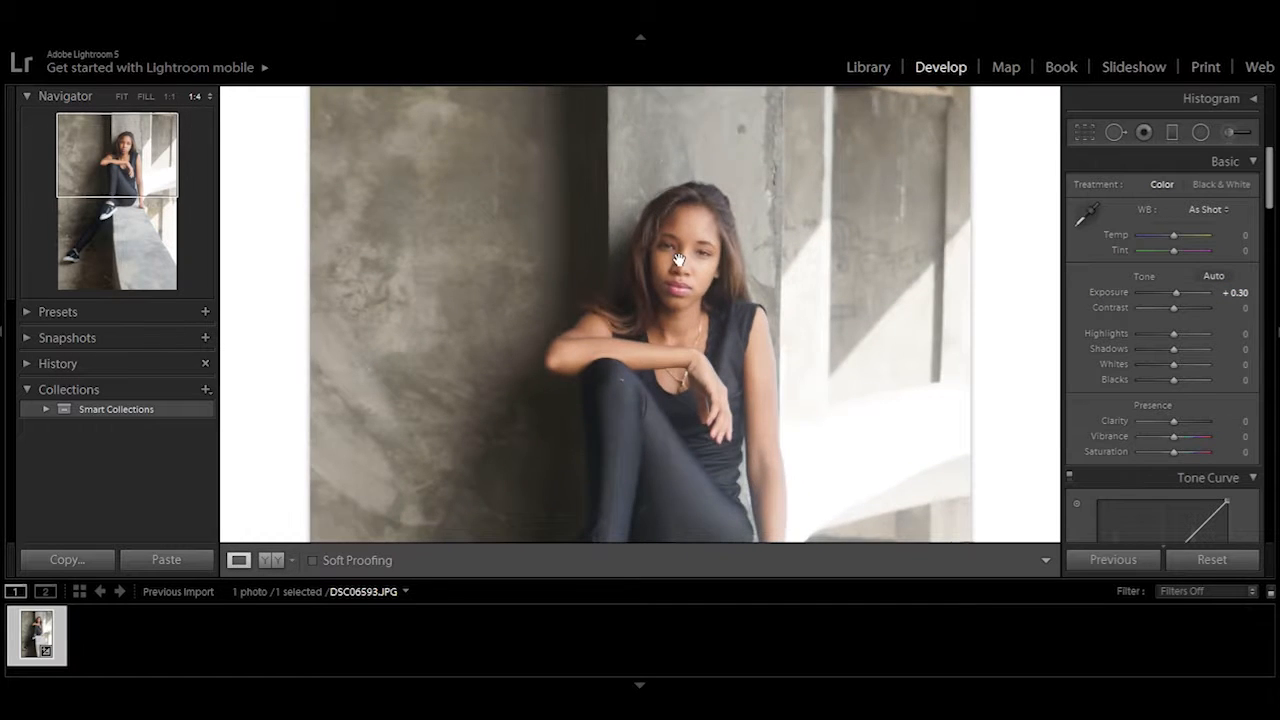
left_click(680, 262)
left_click(662, 216)
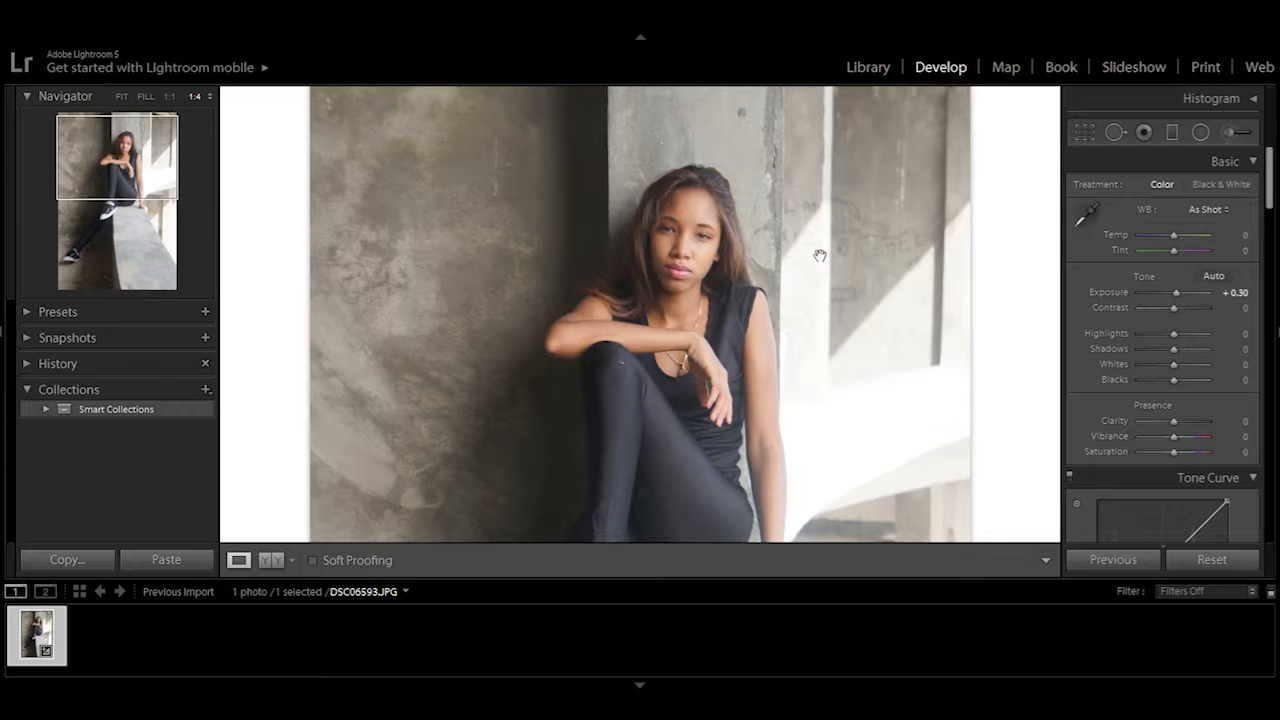
left_click(720, 262)
left_click(684, 201)
left_click(684, 199)
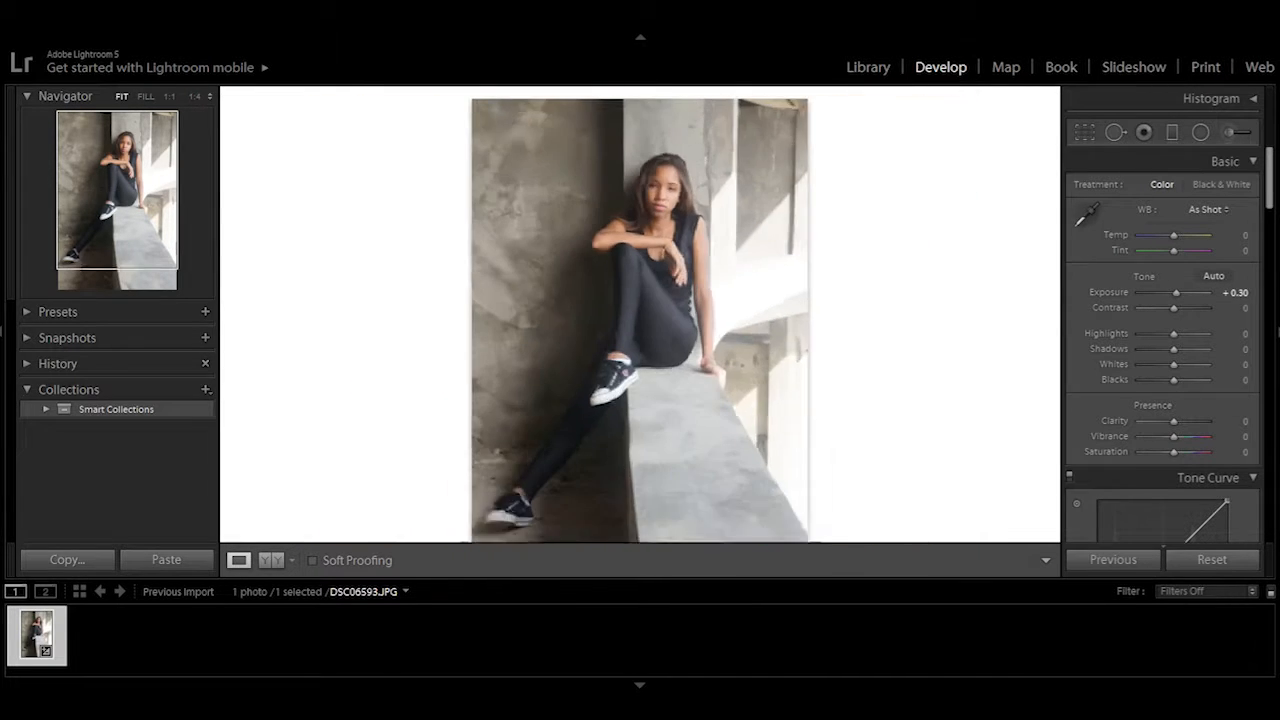
Try Highlights at -100 and inspect its effect on the bright background and the skin
left_click_drag(1176, 333, 1134, 334)
left_click(761, 313)
left_click(761, 313)
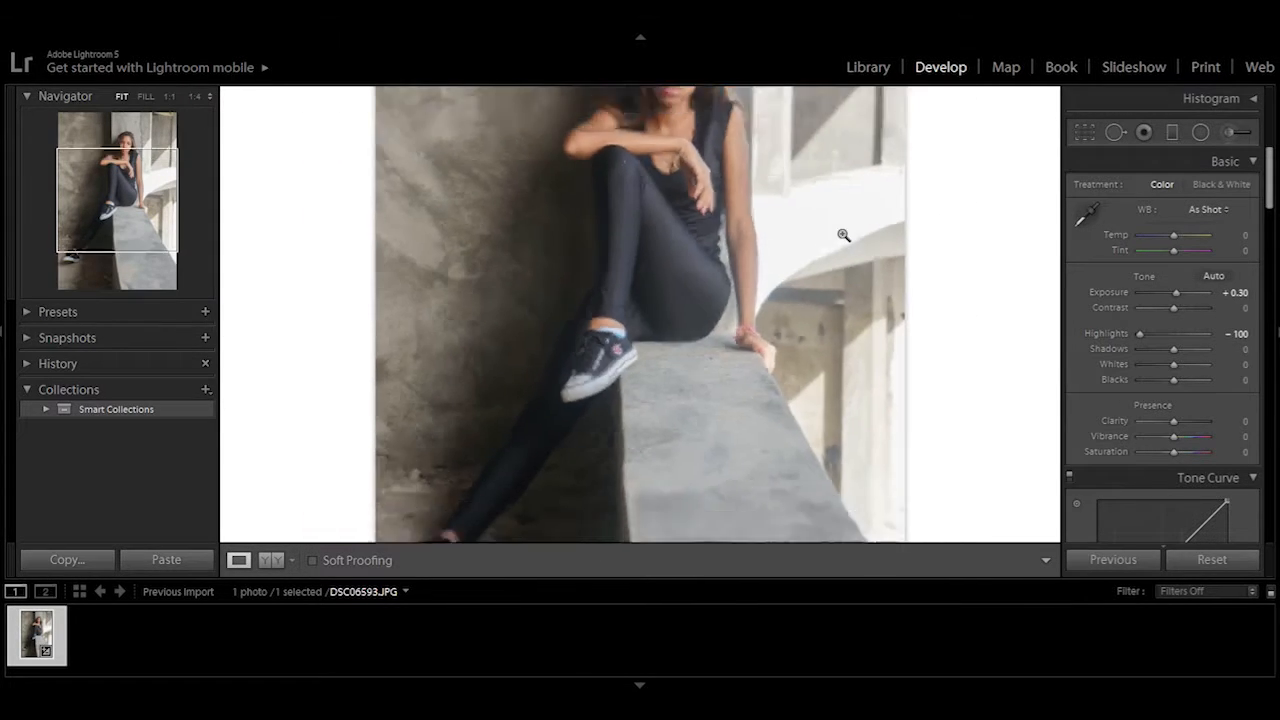
mouse_move(1139, 334)
left_mouse_down()
mouse_move(1183, 339)
mouse_move(1146, 339)
left_mouse_up()
left_click(757, 263)
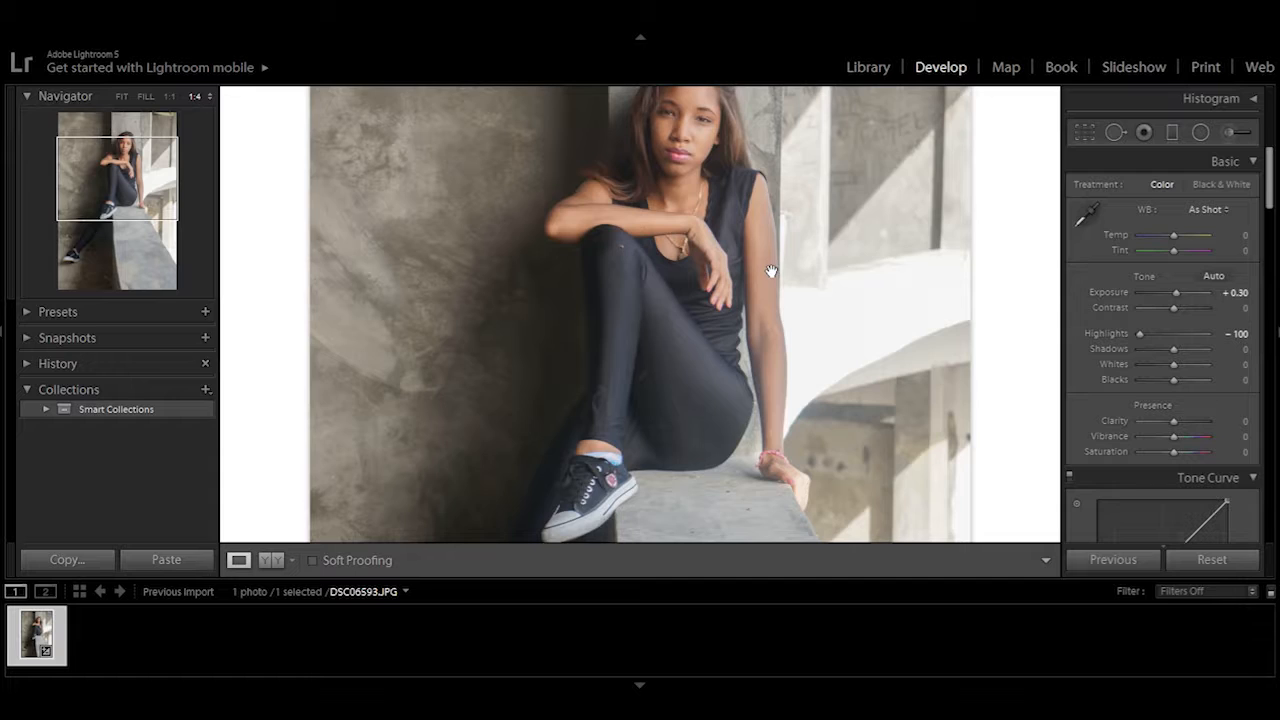
left_click(771, 270)
Set Highlights to +19 and check the portrait up close
left_click(1183, 333)
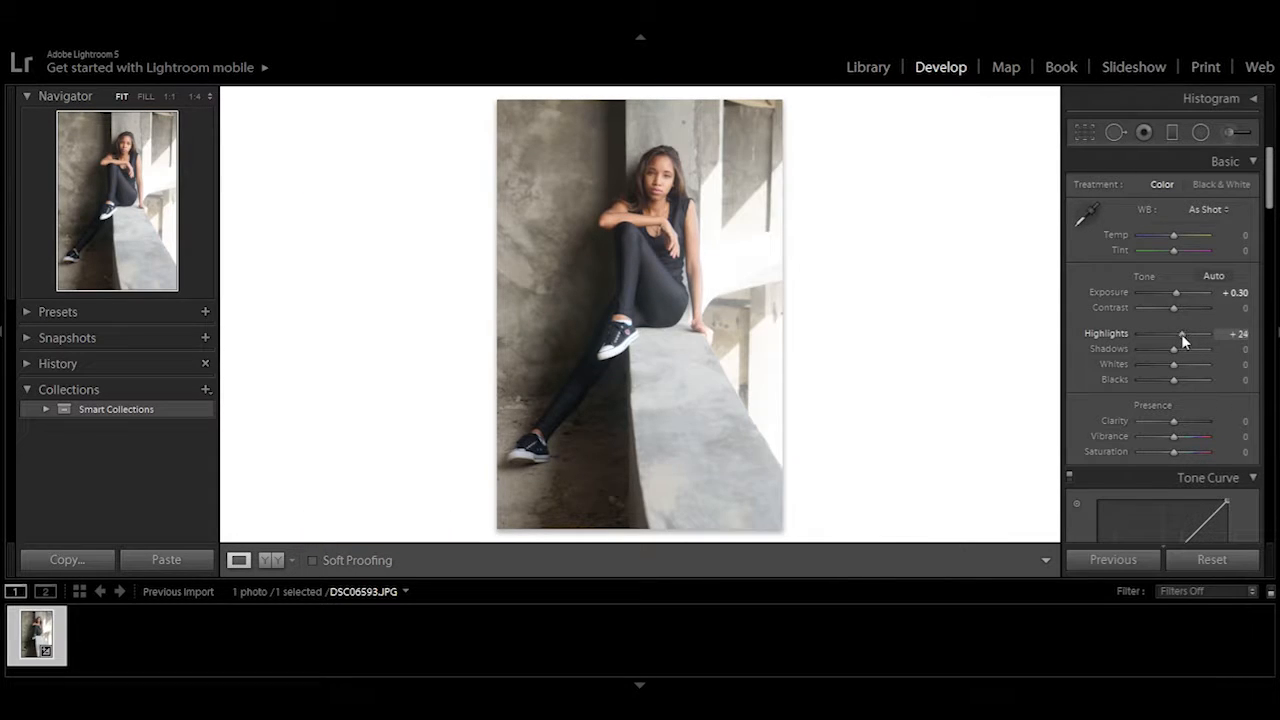
left_click(1181, 335)
left_click(650, 203)
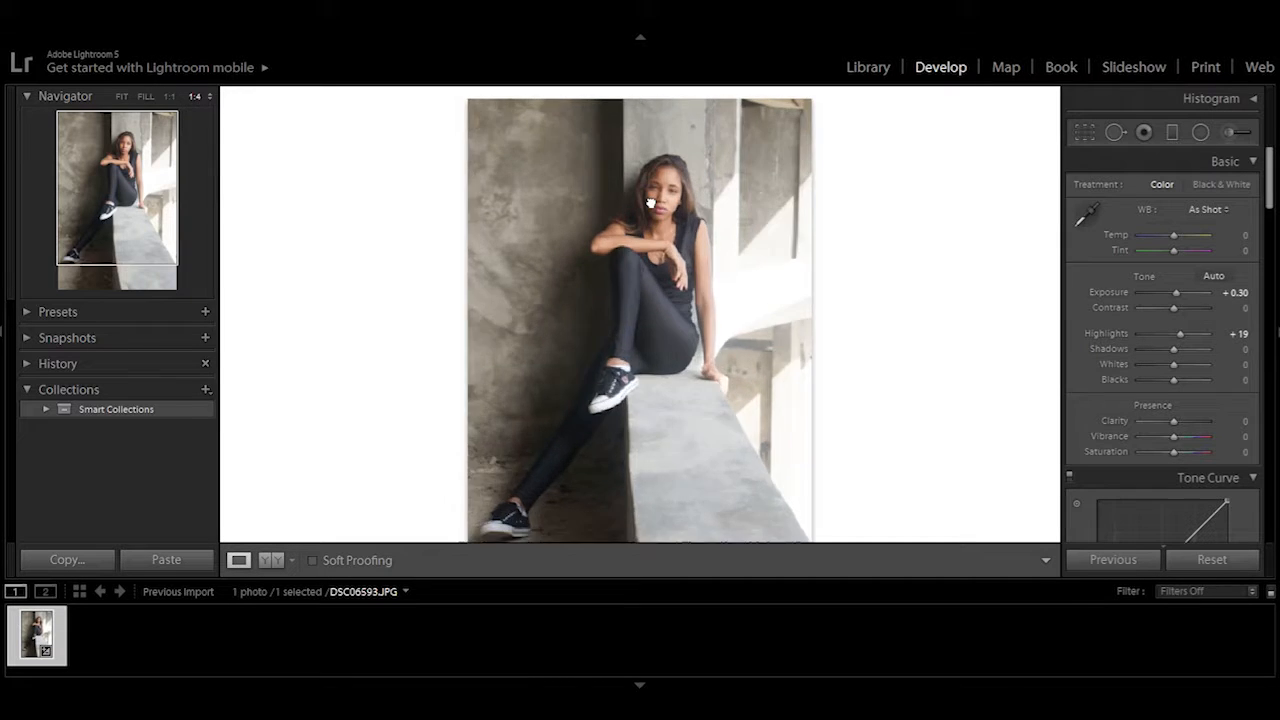
left_click(650, 202)
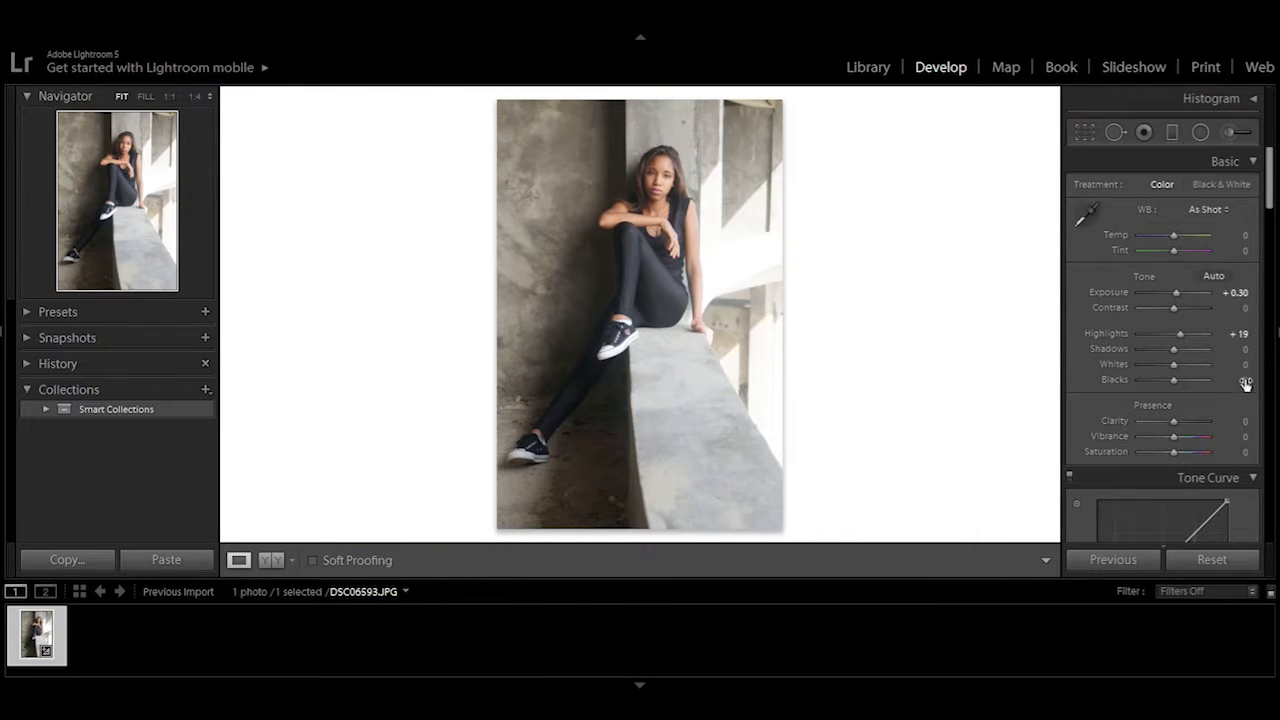
left_click(650, 273)
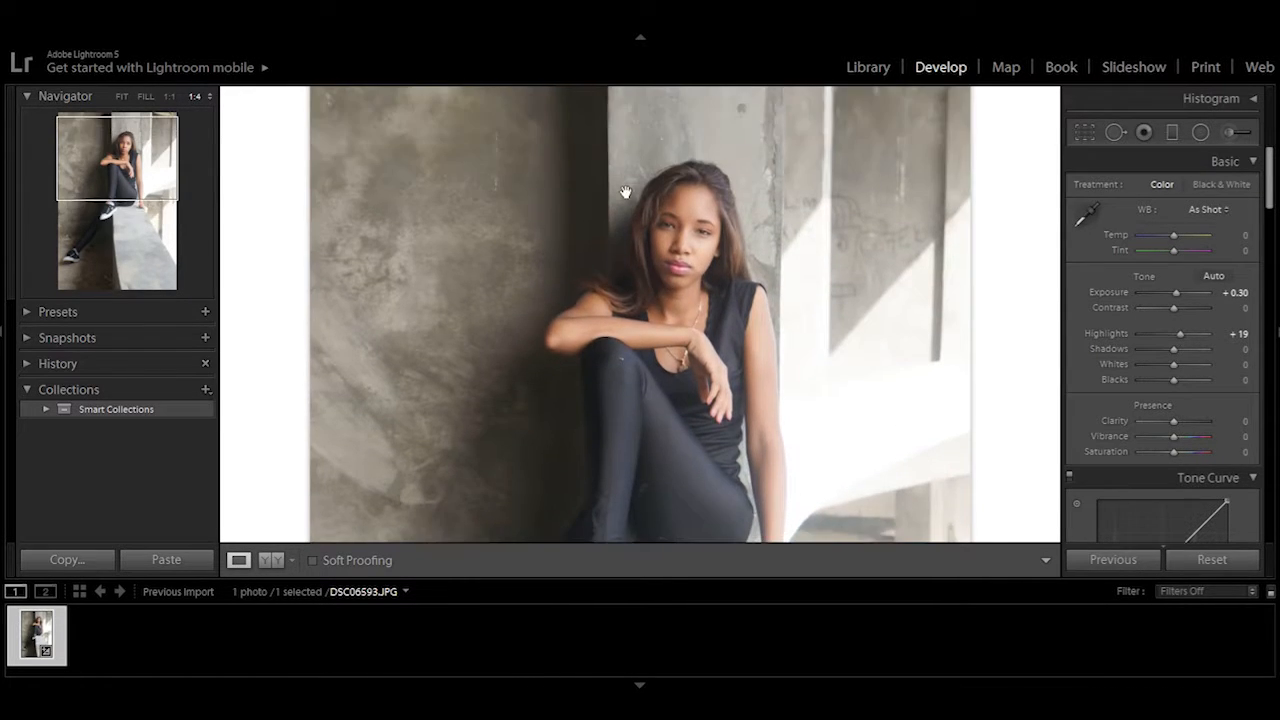
Examine the photo's histogram, hide it again and return to the full-photo view
left_click(1252, 100)
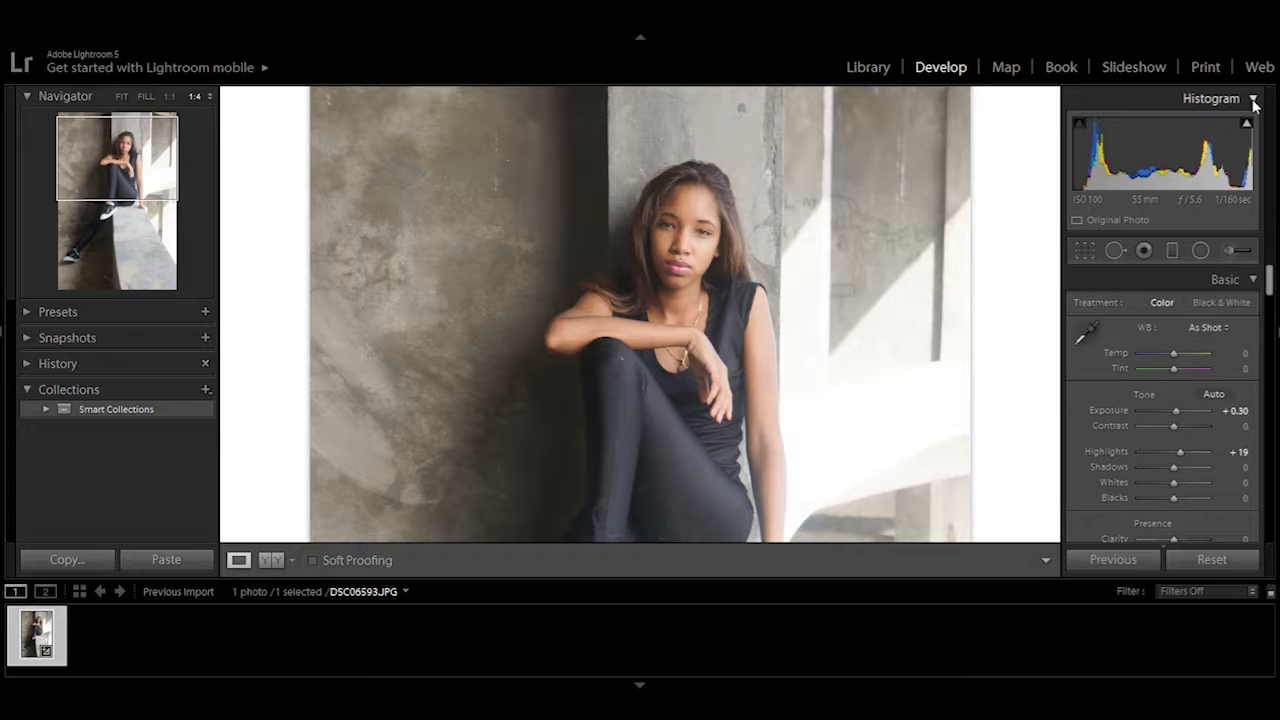
left_click(1252, 100)
left_click(623, 234)
left_click(624, 221)
mouse_move(624, 221)
left_mouse_down()
mouse_move(614, 257)
mouse_move(620, 229)
left_mouse_up()
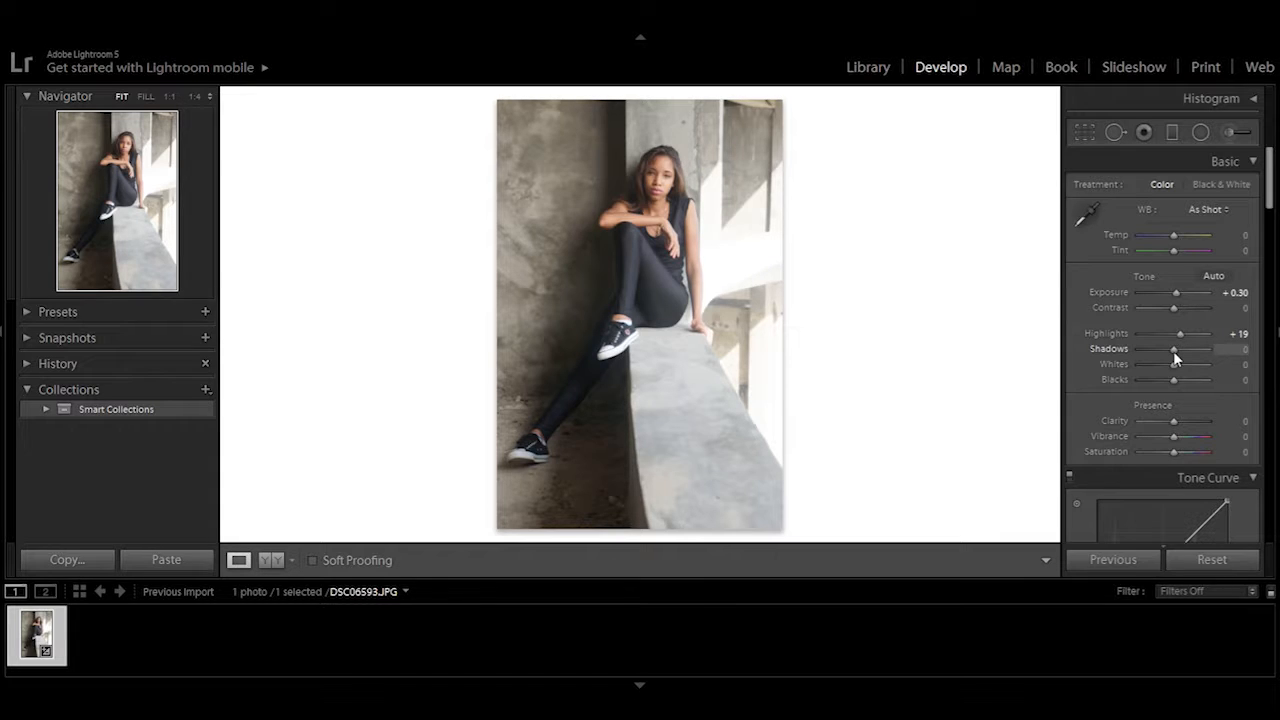
Set Shadows to -31 and compare the photo with its unedited version side by side
left_click_drag(1173, 351, 1167, 352)
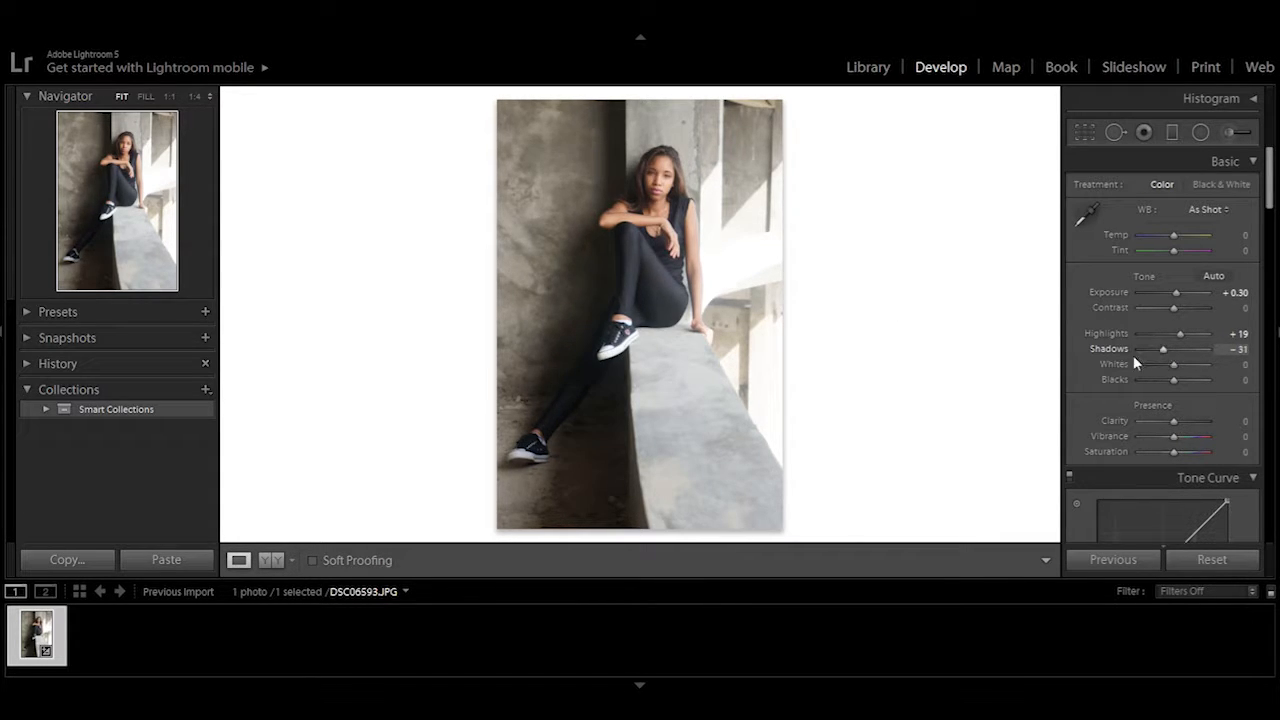
left_click_drag(672, 300, 693, 287)
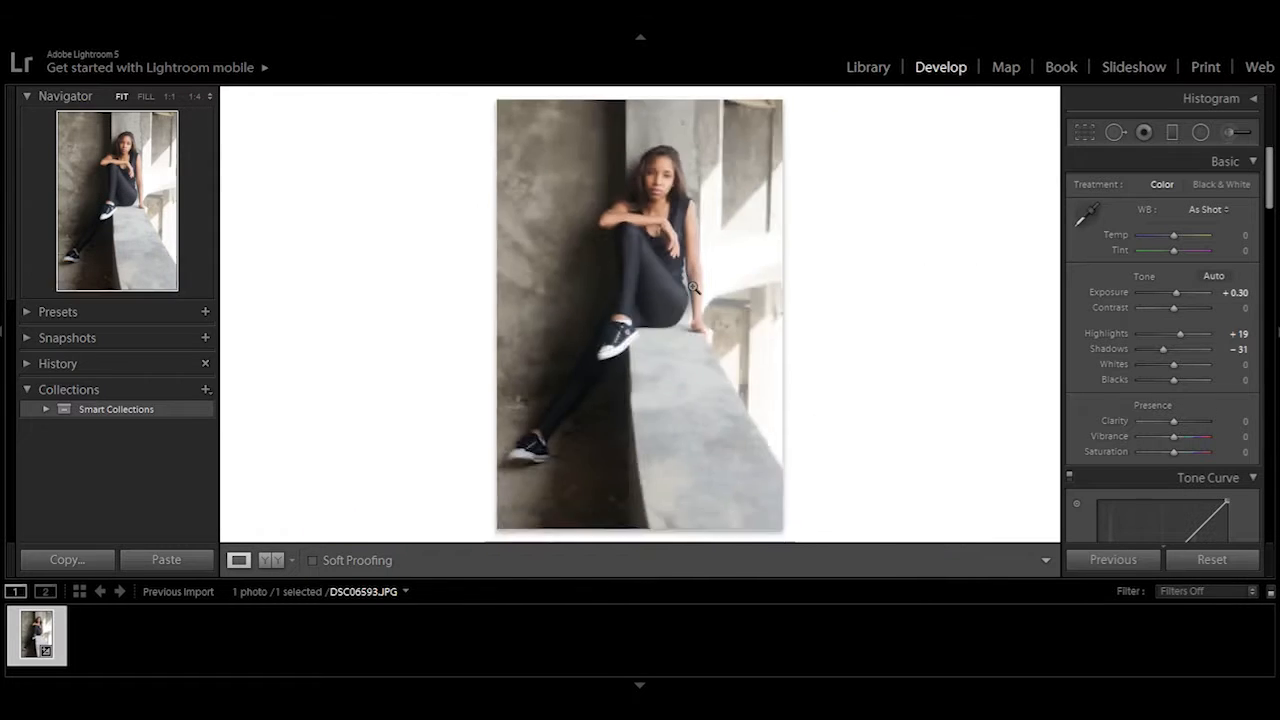
left_click(693, 287)
key("y")
left_click_drag(850, 200, 856, 307)
left_click(856, 309)
key("y")
Try Whites at -100 and compare the bright background and skin with the original side by side
left_click_drag(1174, 368, 1123, 370)
left_click(686, 219)
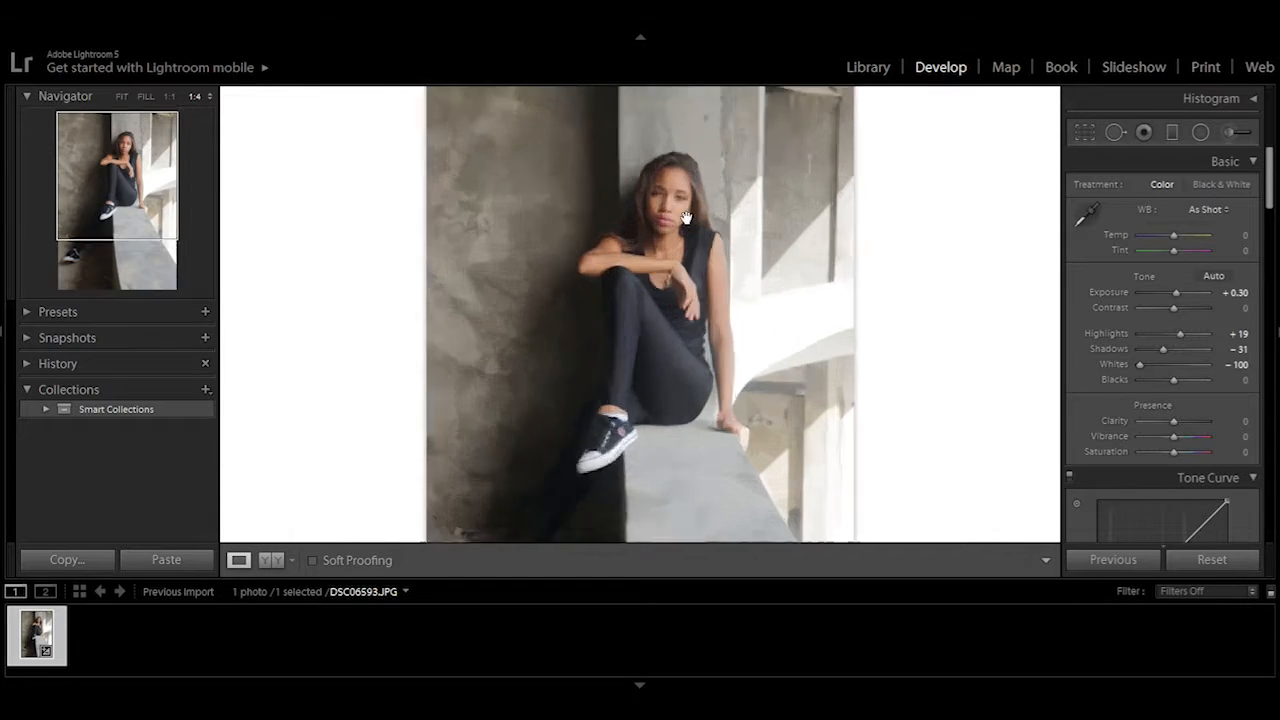
left_click(873, 300)
key("y")
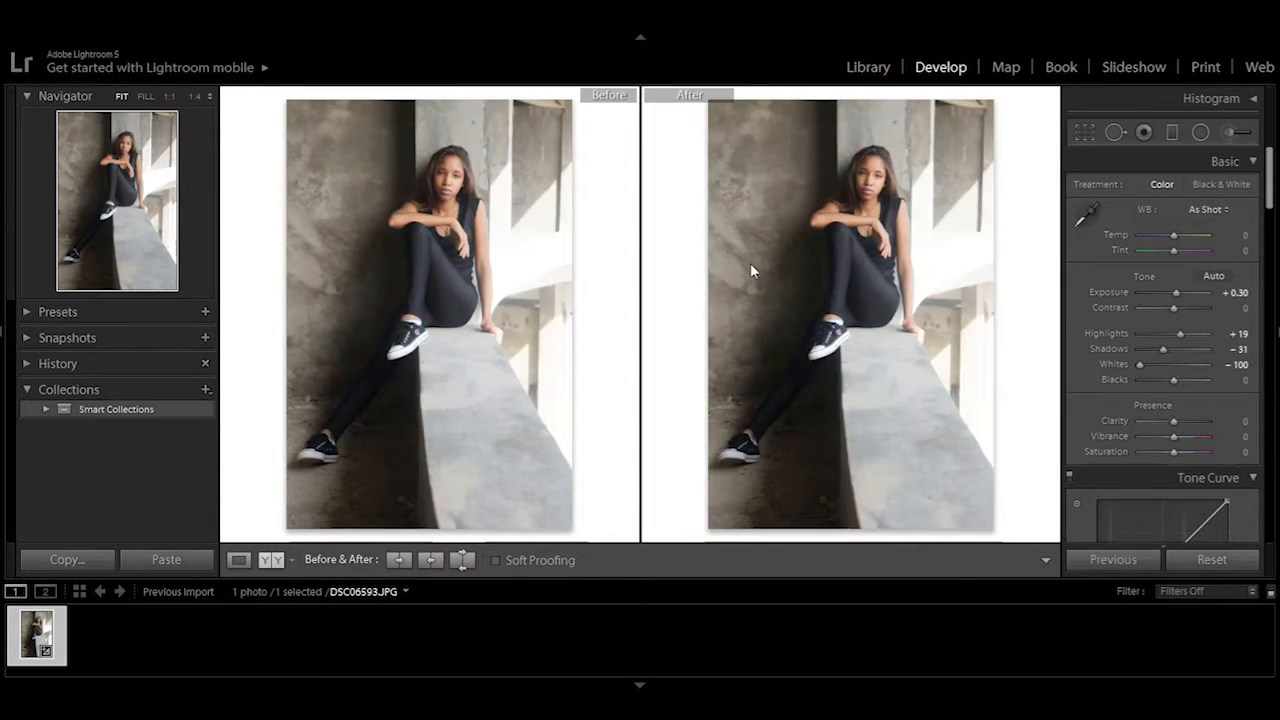
left_click(751, 266)
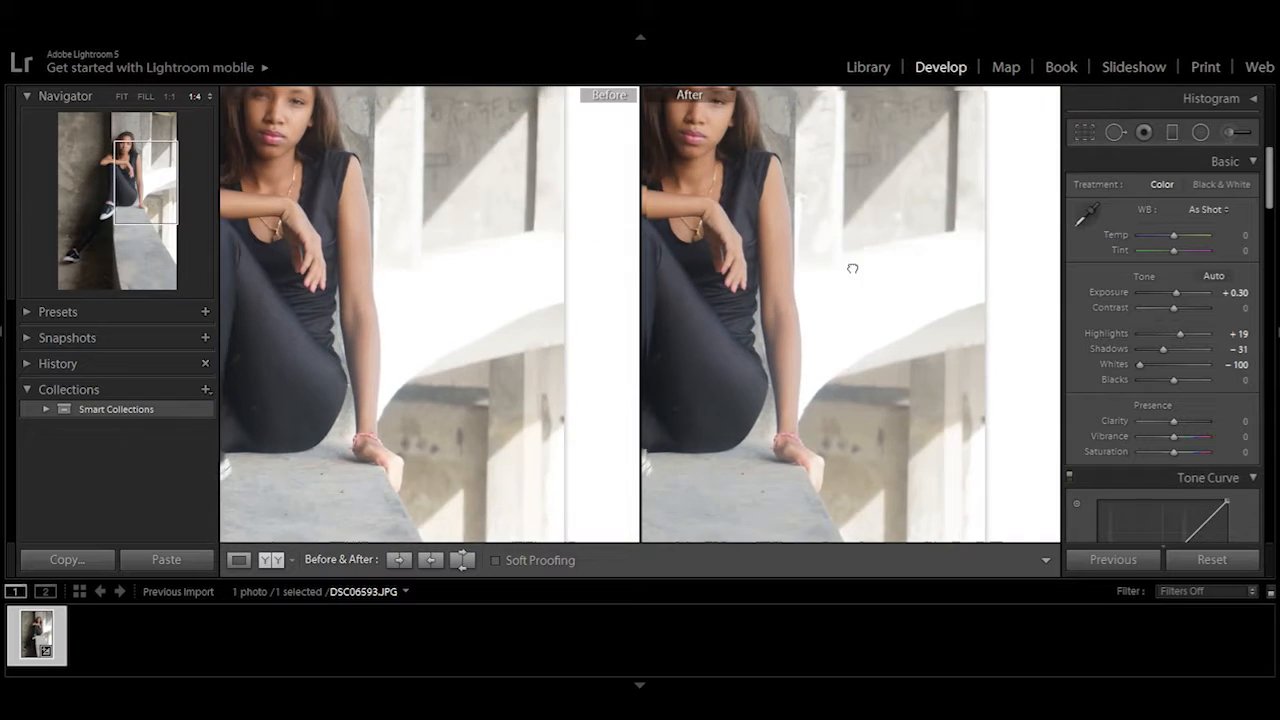
left_click_drag(852, 268, 938, 291)
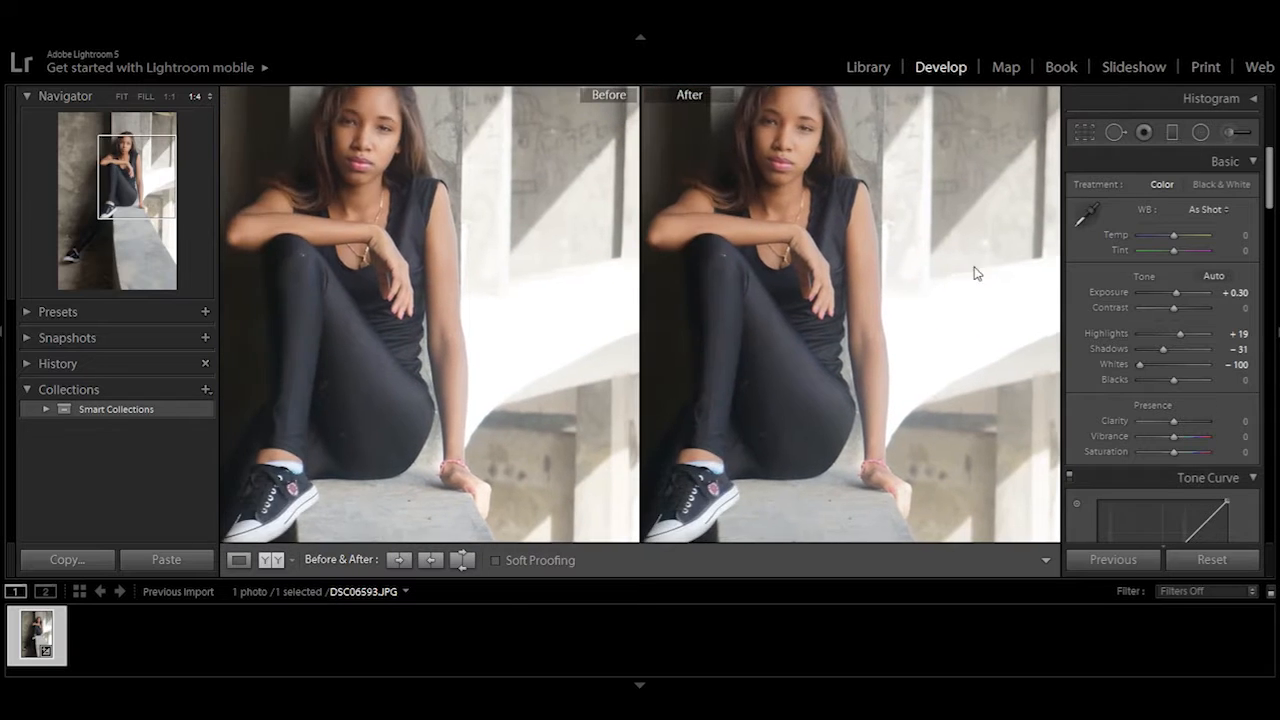
key("y")
key("y")
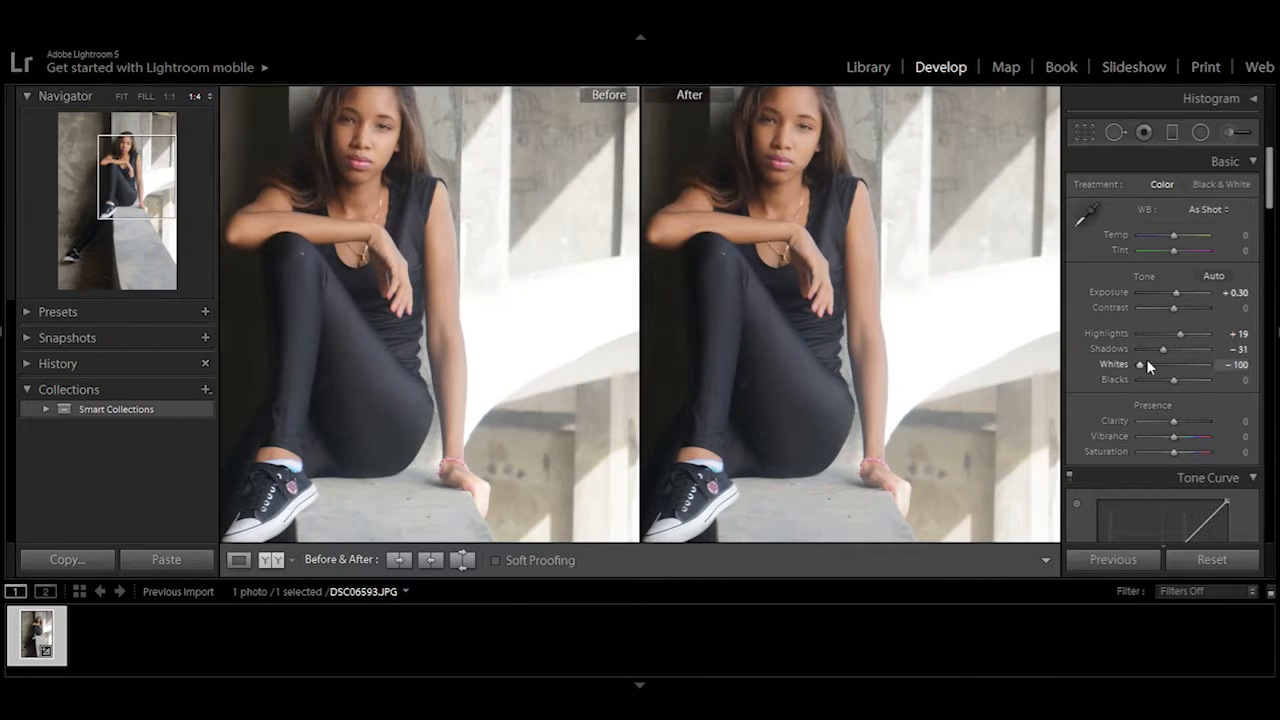
key("z")
key("y")
Set Whites to -31 and compare the before and after versions up close
left_click_drag(1141, 365, 1162, 390)
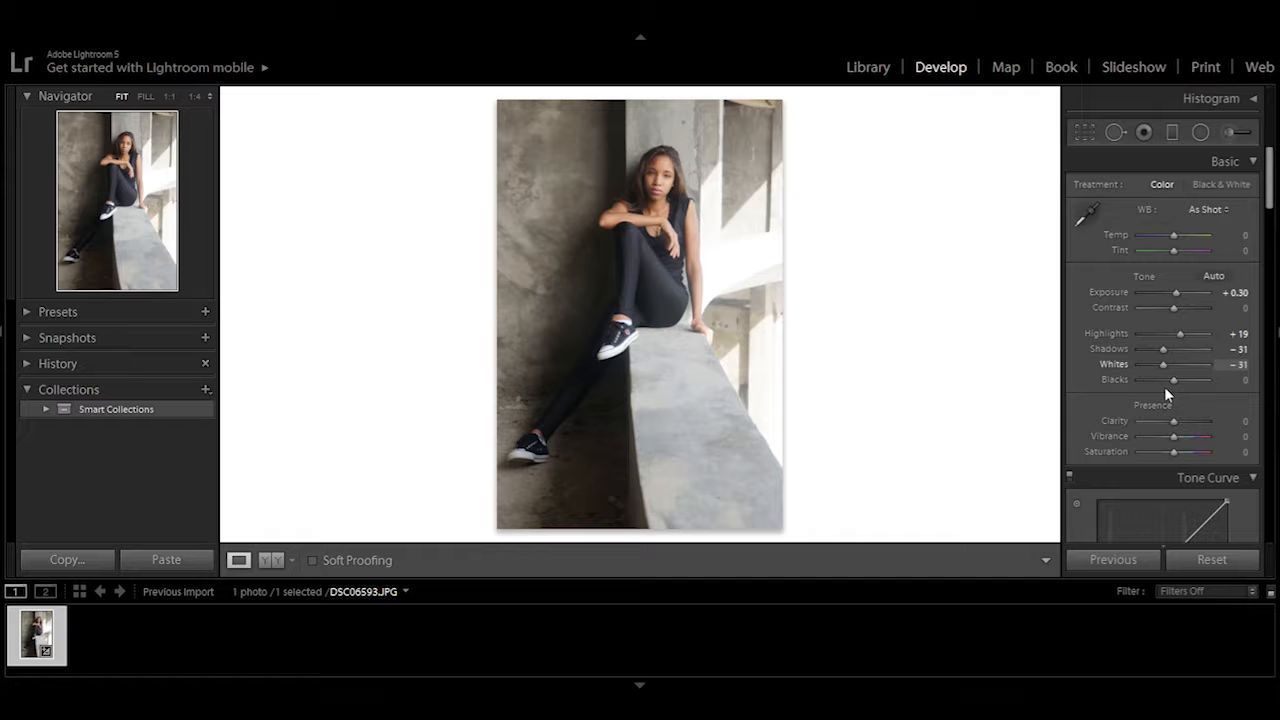
left_click(690, 246)
key("y")
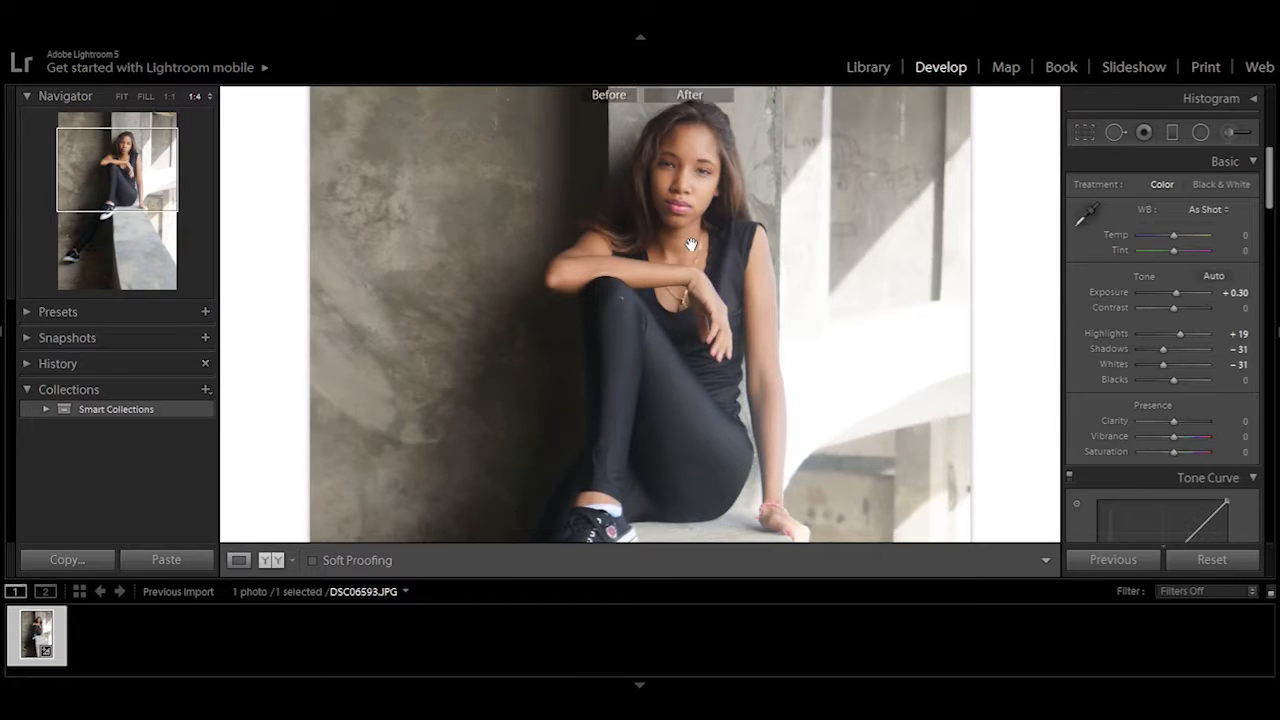
left_click_drag(847, 308, 833, 265)
left_click(880, 331)
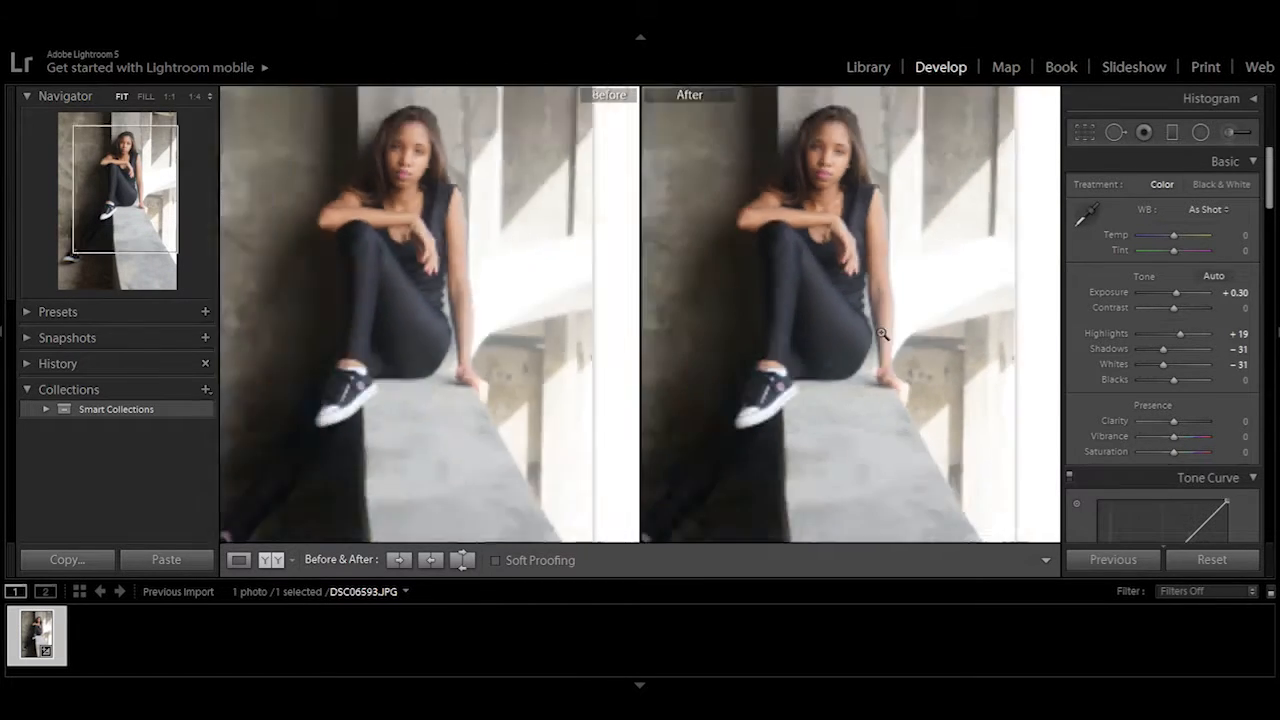
Set Blacks to -14 and compare the photo with its unedited version side by side, in full and up close
key("y")
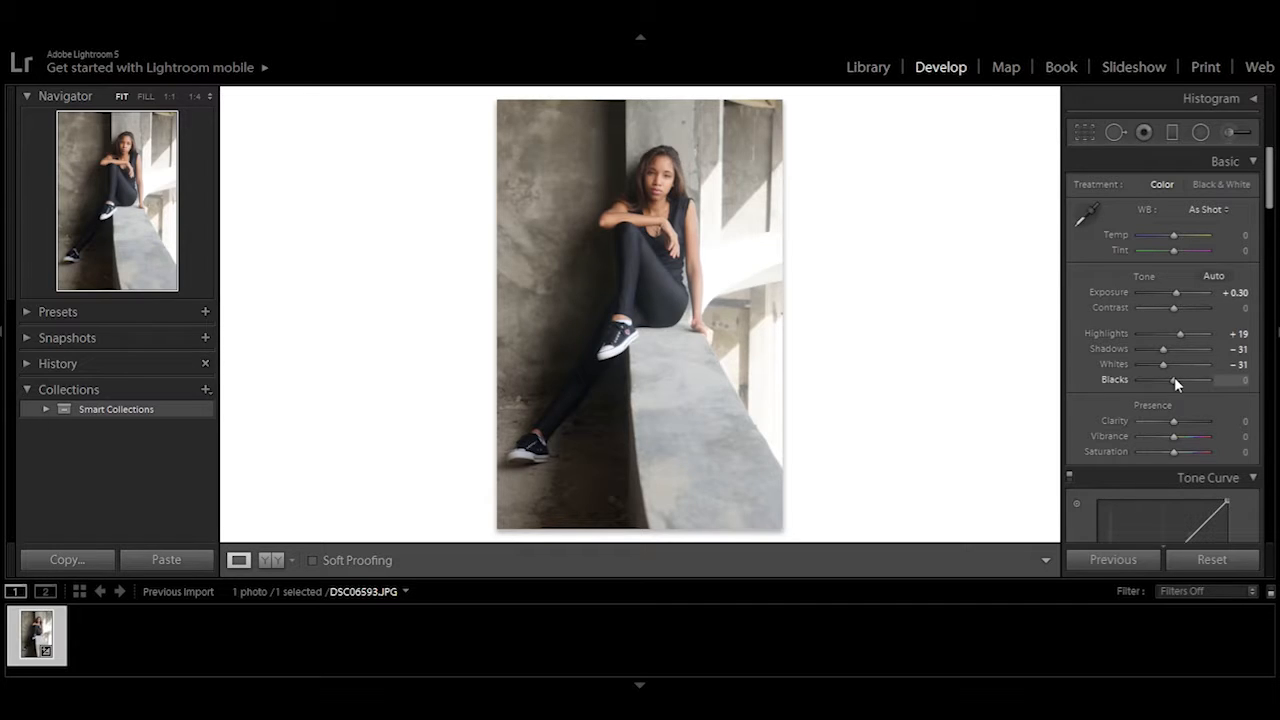
left_click_drag(1174, 379, 1169, 381)
key("y")
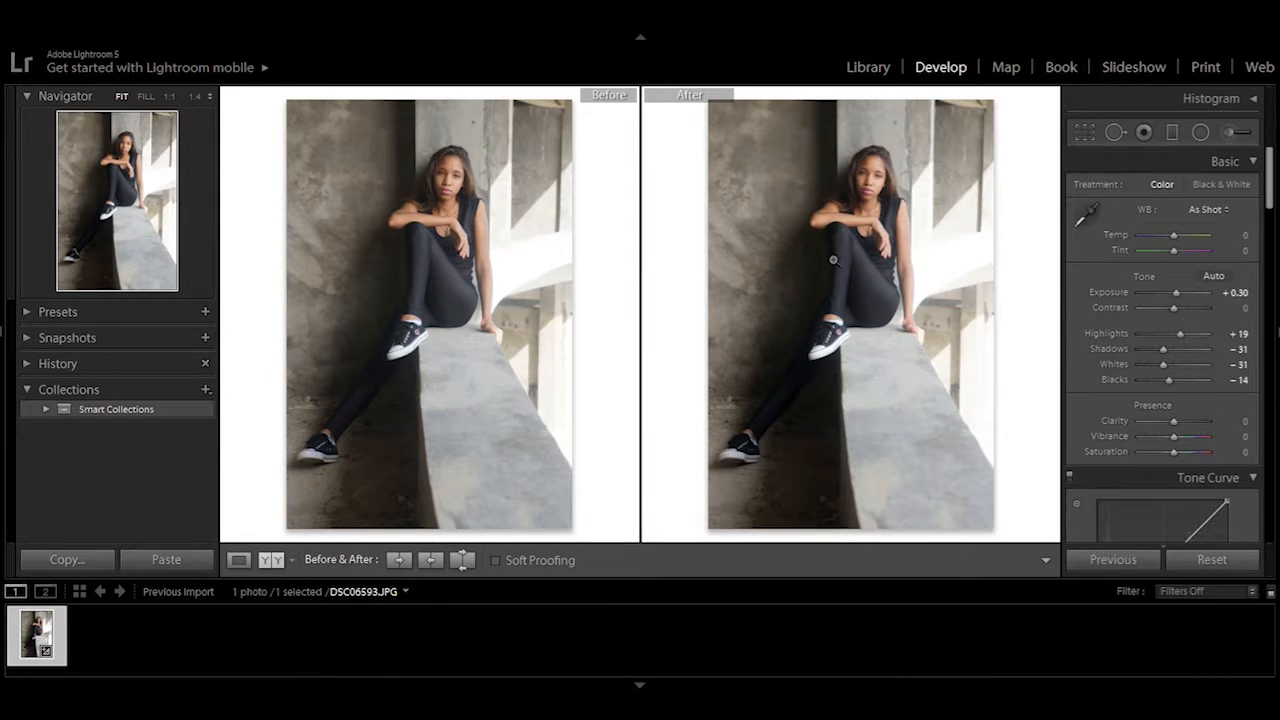
key("y")
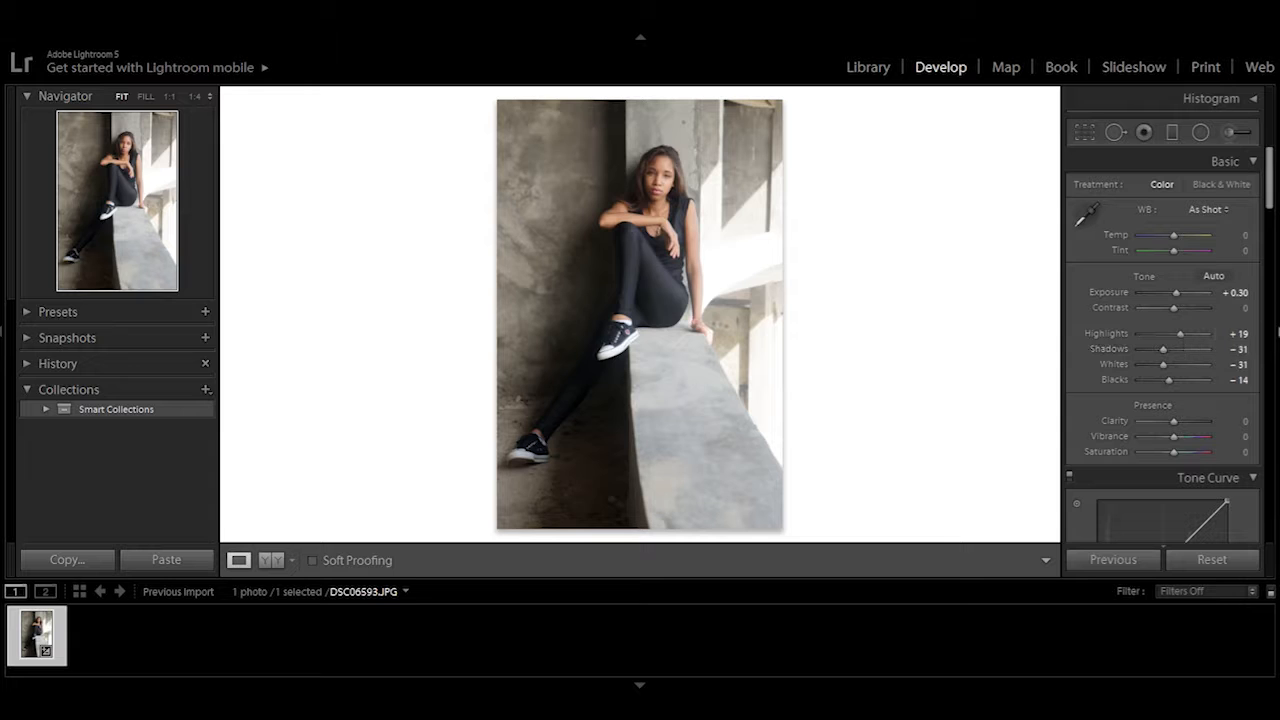
key("y")
left_click(881, 194)
left_click(881, 193)
key("y")
Warm the white balance by setting Temp to +5 and check the face up close
left_click(1243, 235)
key("Up")
key("Up")
key("Return")
left_click(692, 211)
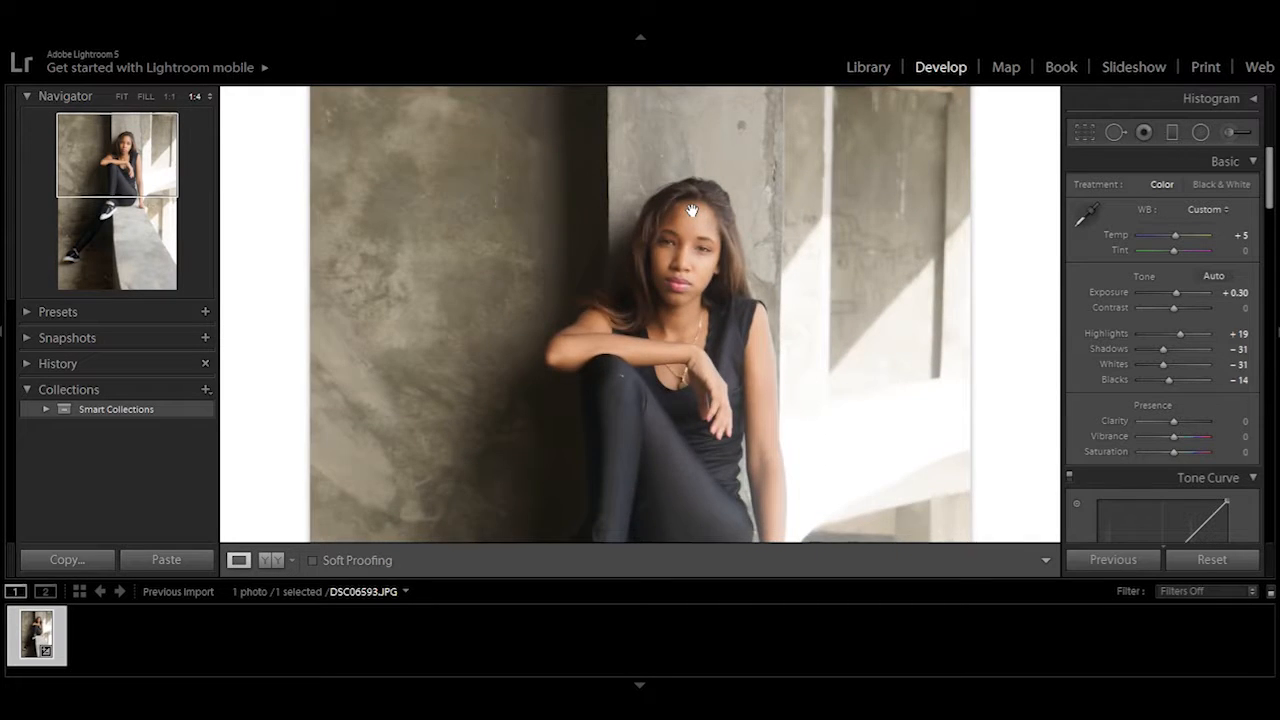
left_click(692, 211)
Compare the skin tones and clothing with the original side by side up close, and return to the full-photo view
key("y")
left_click(837, 225)
left_click_drag(837, 226, 848, 384)
left_click_drag(507, 322, 433, 215)
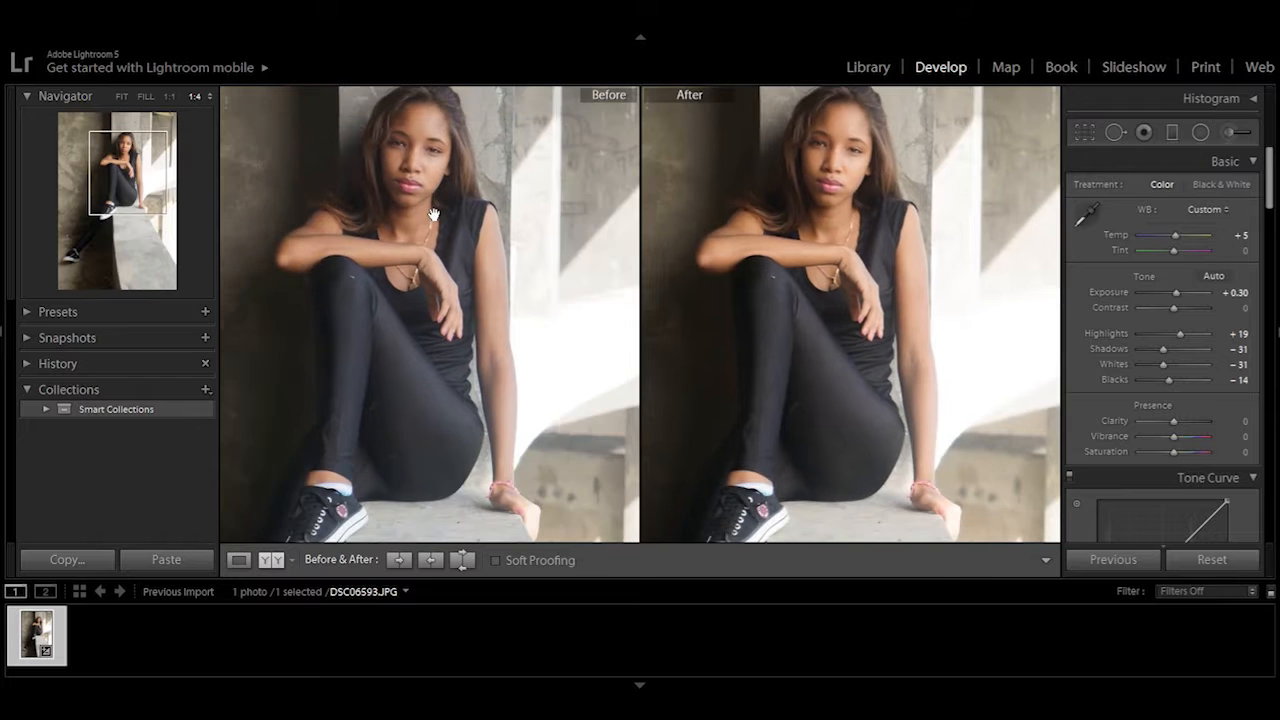
mouse_move(433, 215)
left_mouse_down()
mouse_move(459, 267)
mouse_move(415, 230)
left_mouse_up()
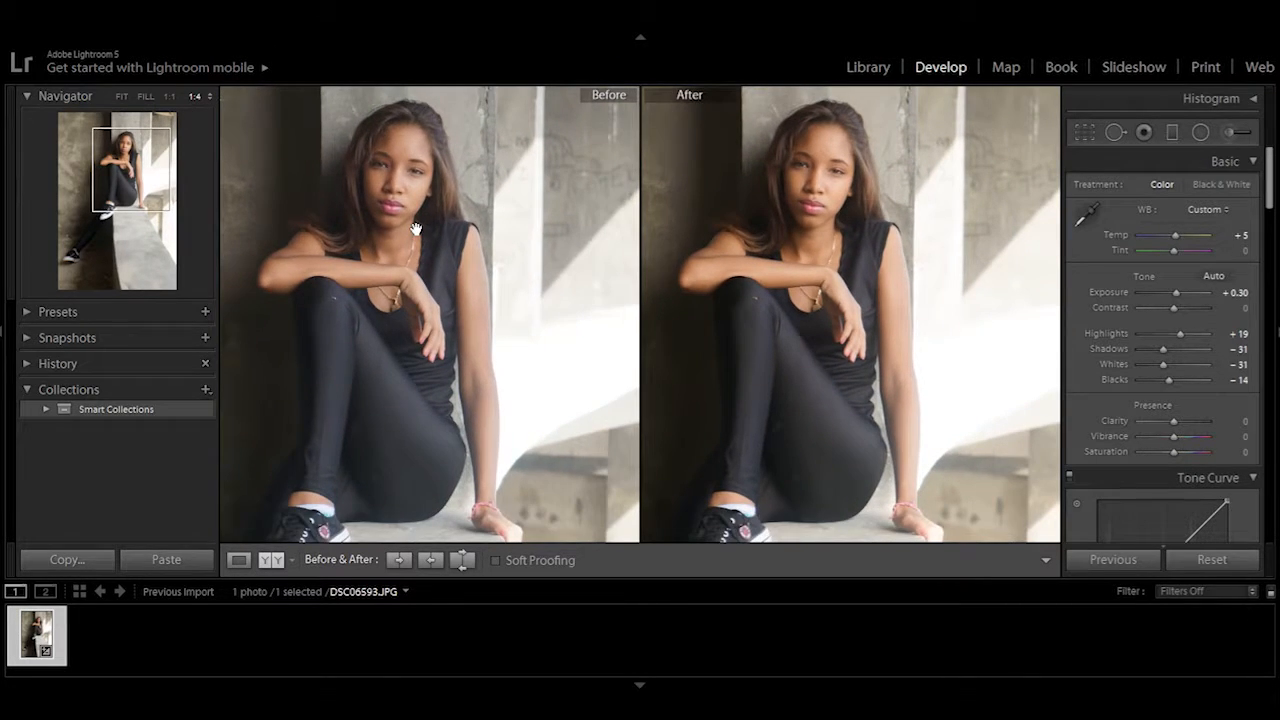
left_click_drag(852, 226, 888, 226)
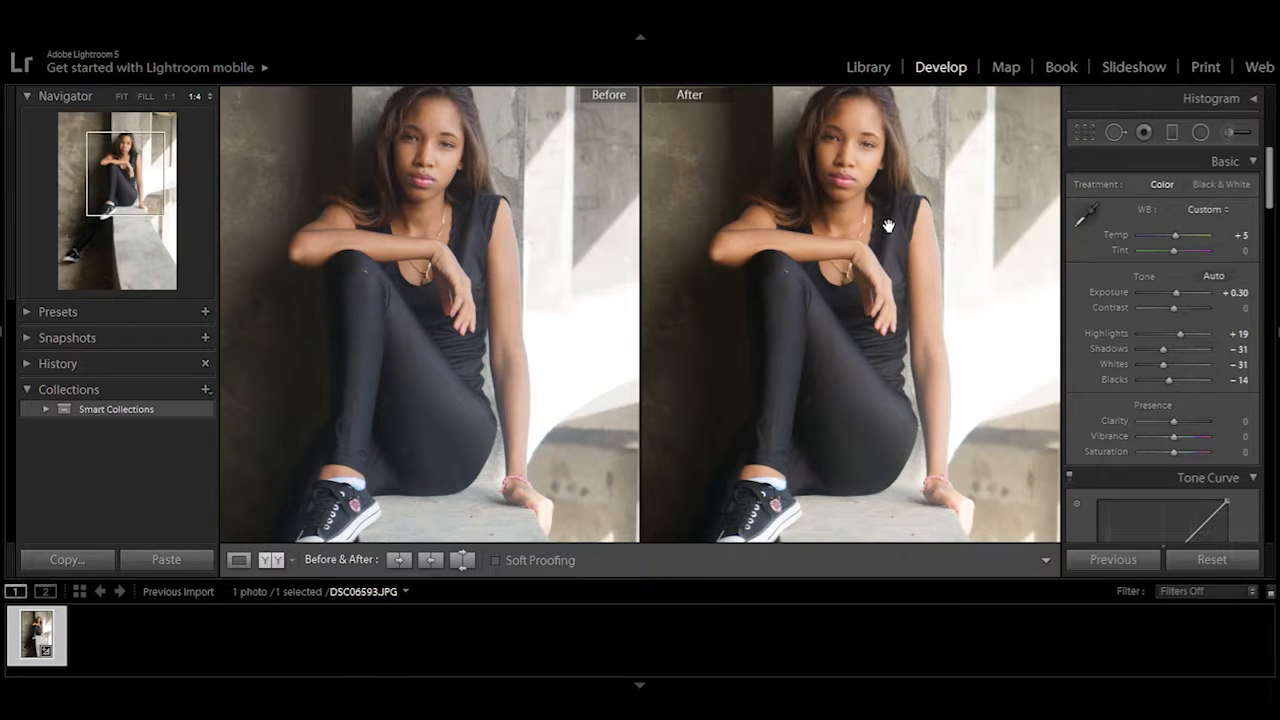
left_click(888, 226)
key("y")
Lift the RGB point curve slightly with two points in the brighter tones and one in the shadows at about 26.3 / 30.2 %
scroll(1215, 382, "down", 5)
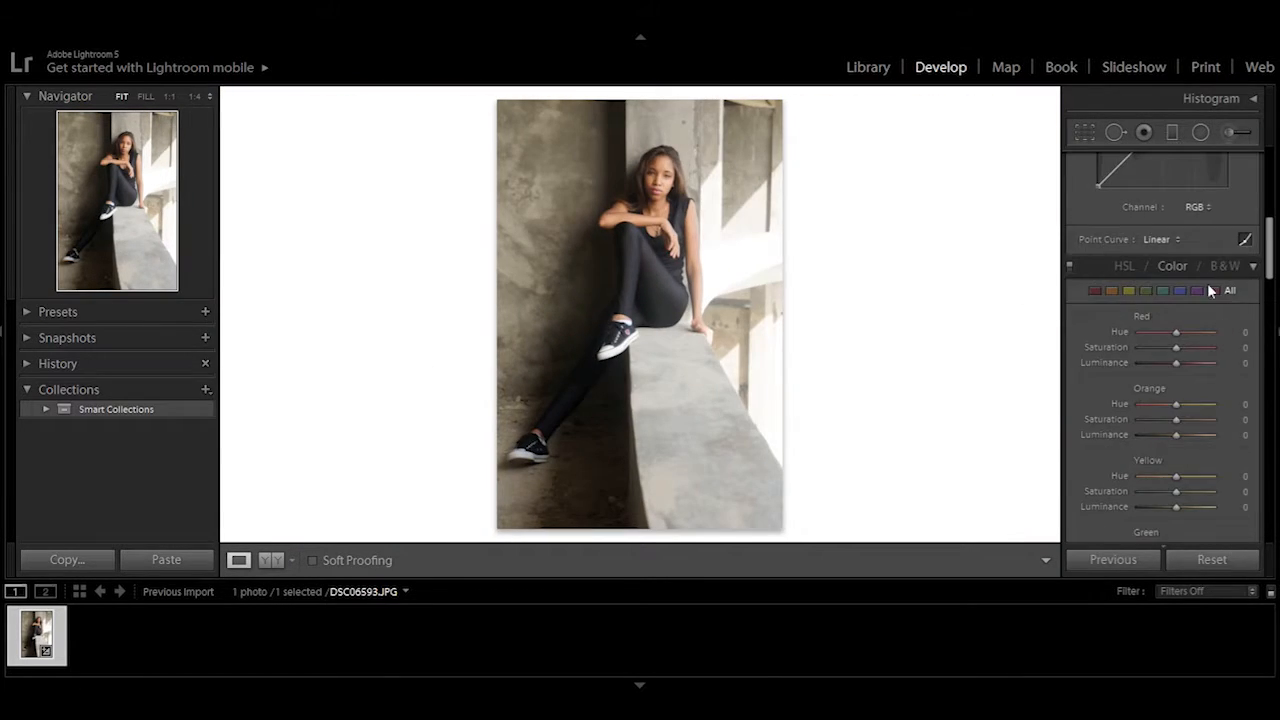
scroll(1208, 290, "up", 4)
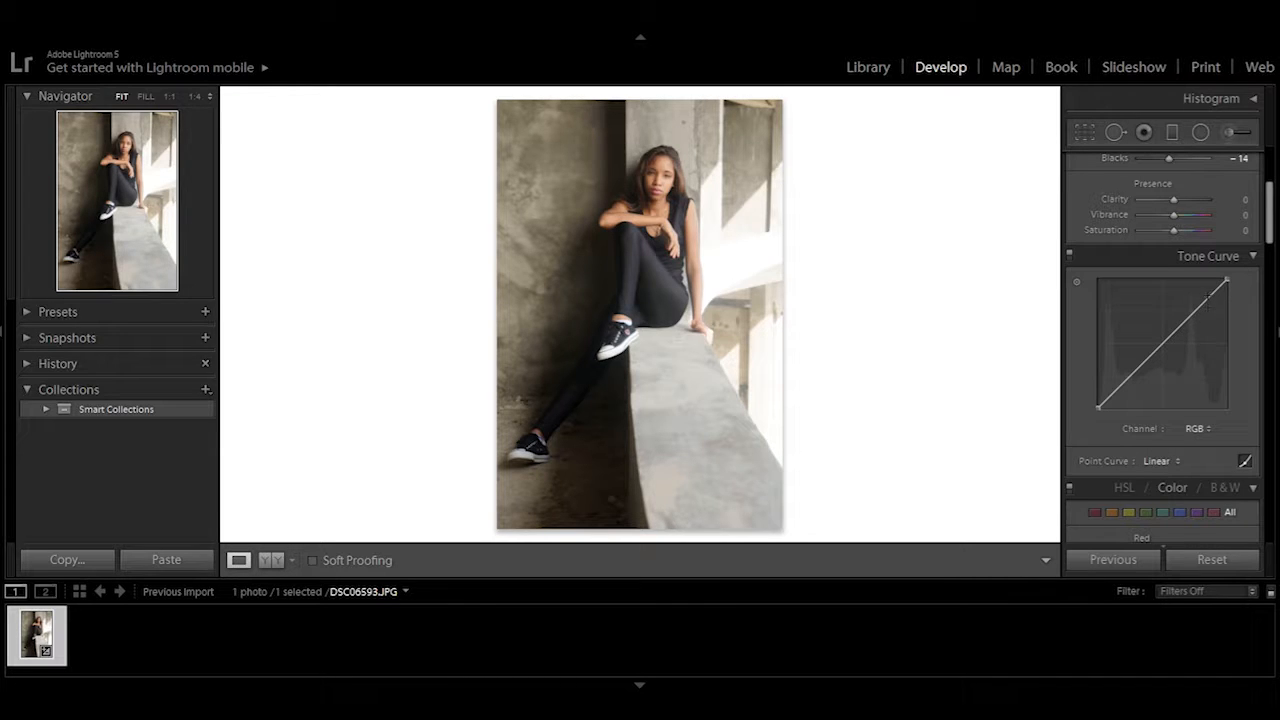
left_click_drag(1210, 298, 1206, 295)
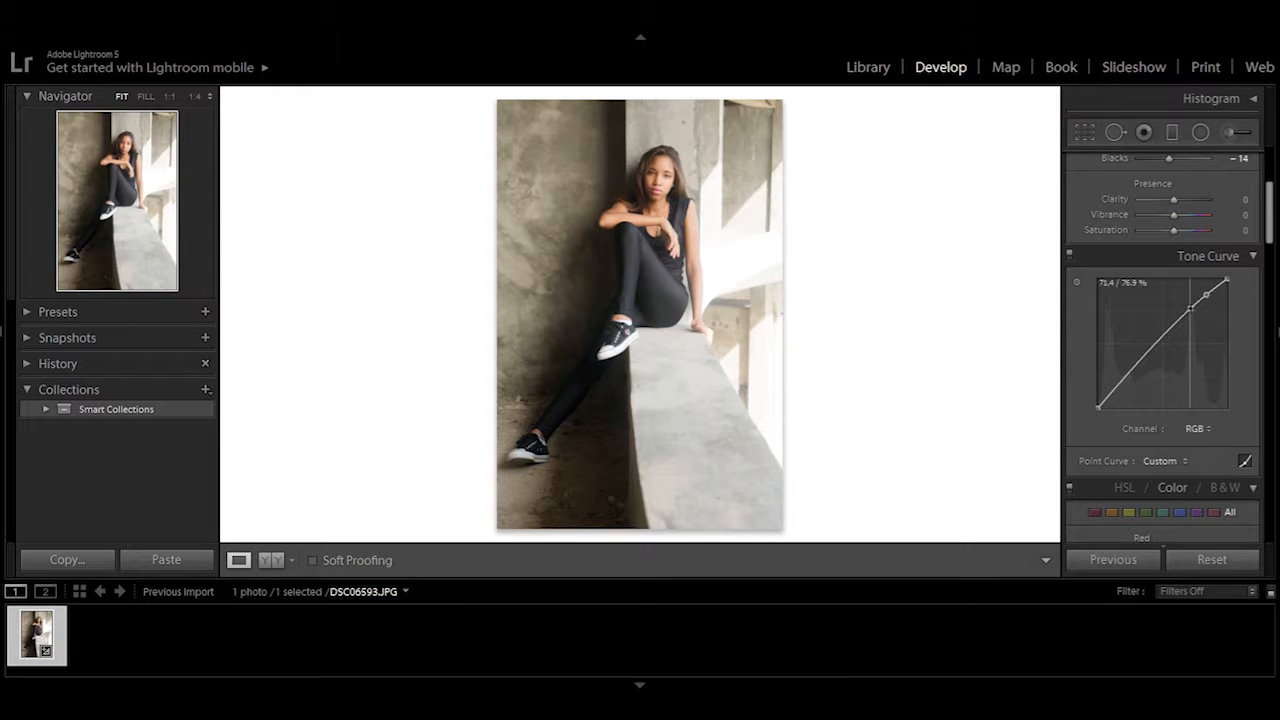
left_click(1190, 308)
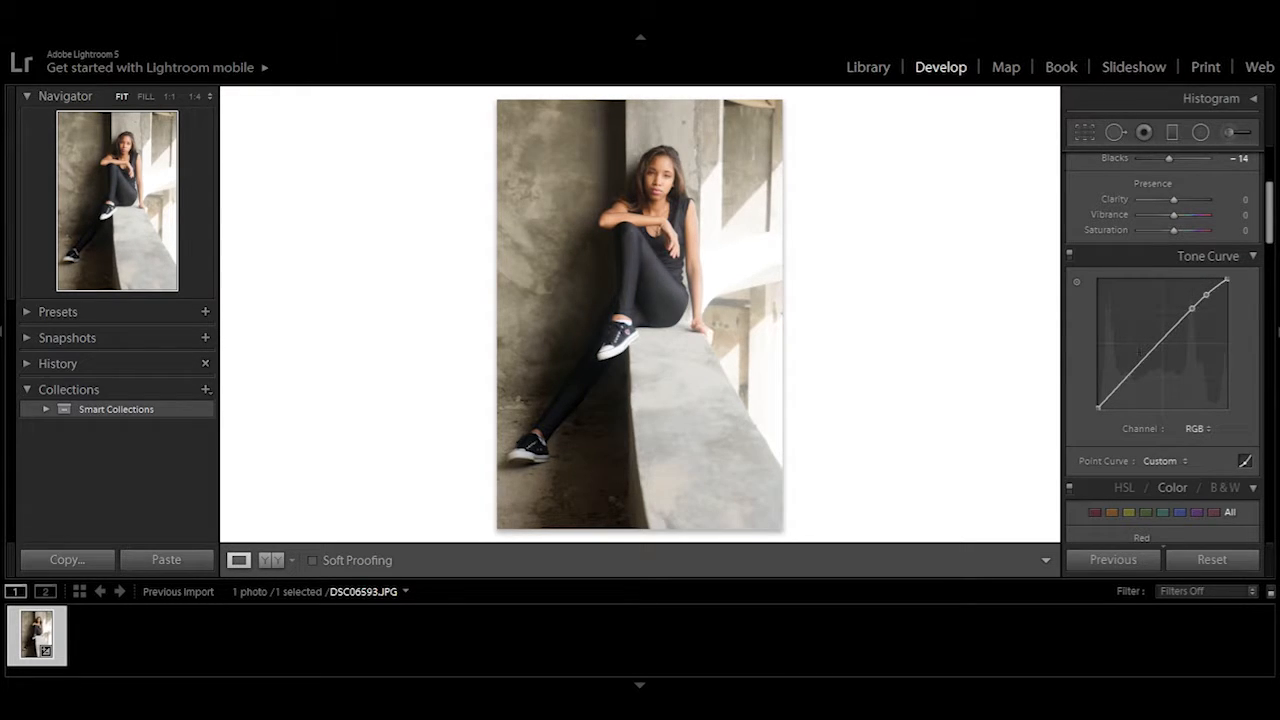
left_click(1131, 369)
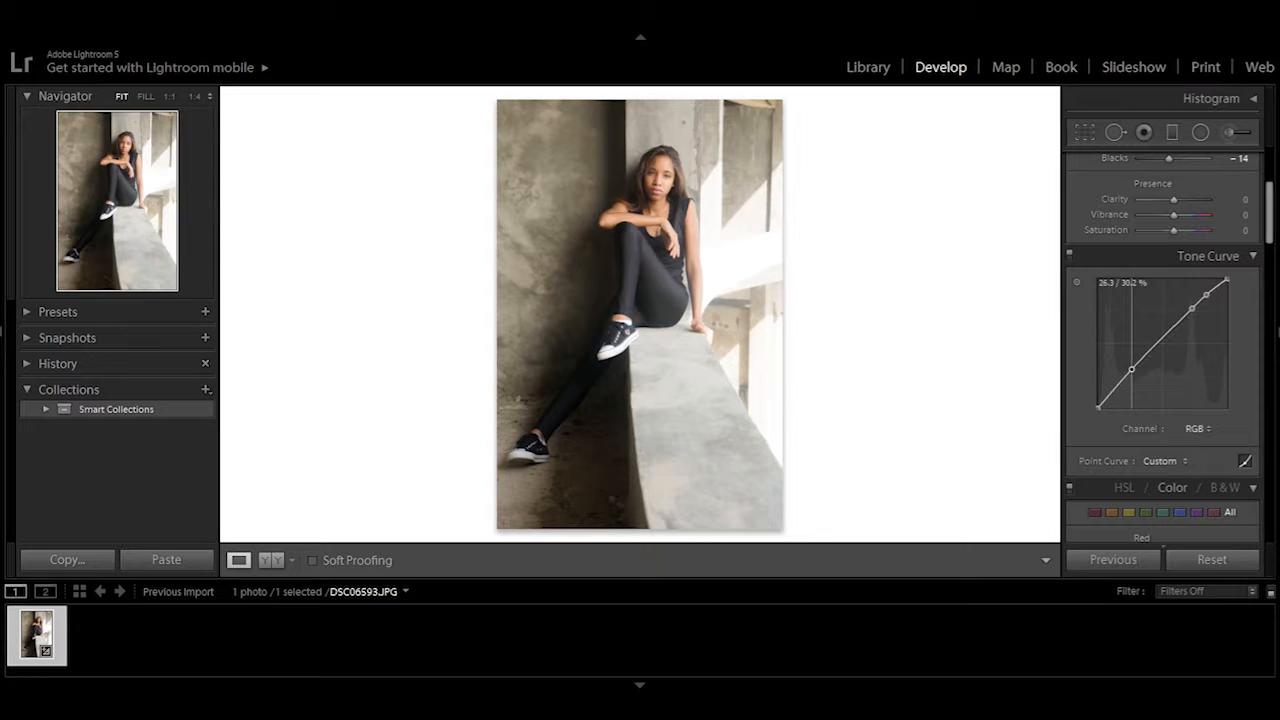
Examine the effect of the tone curve against the unedited photo side by side, both up close and in full
left_click(669, 221)
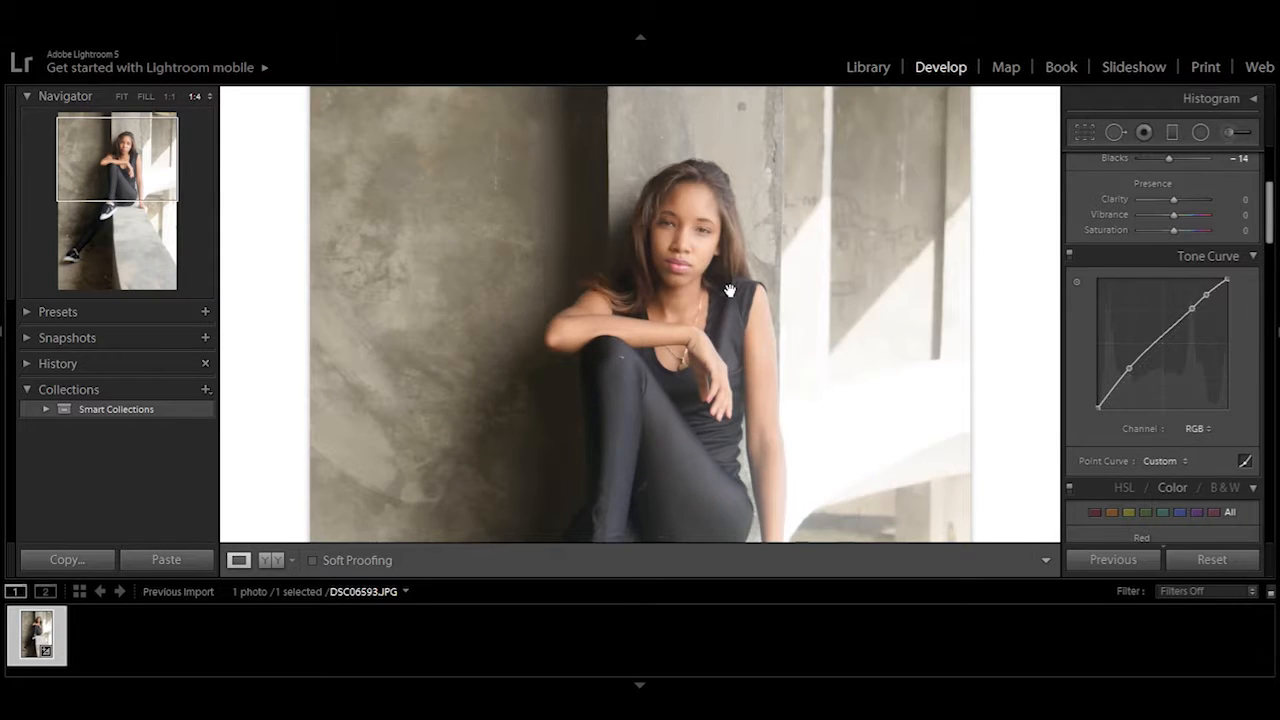
key("y")
left_click_drag(856, 310, 829, 235)
left_click(829, 235)
key("y")
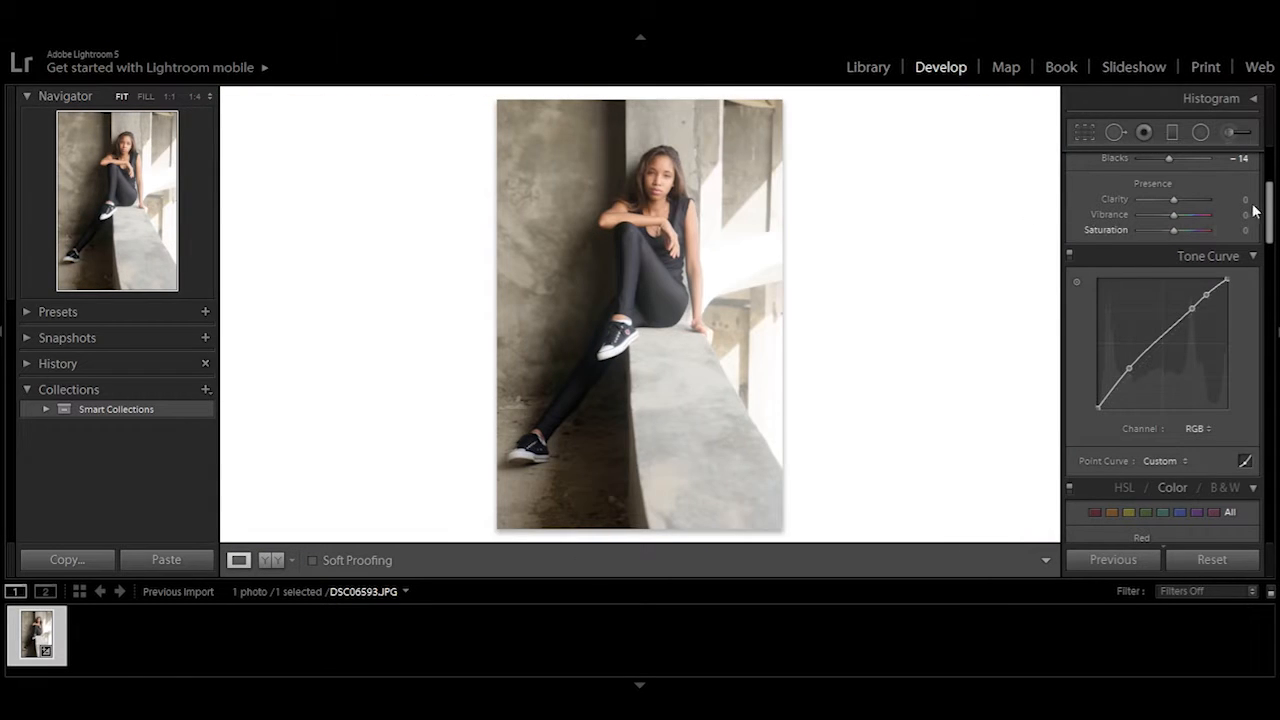
mouse_move(1270, 221)
left_mouse_down()
mouse_move(1264, 292)
mouse_move(1262, 216)
left_mouse_up()
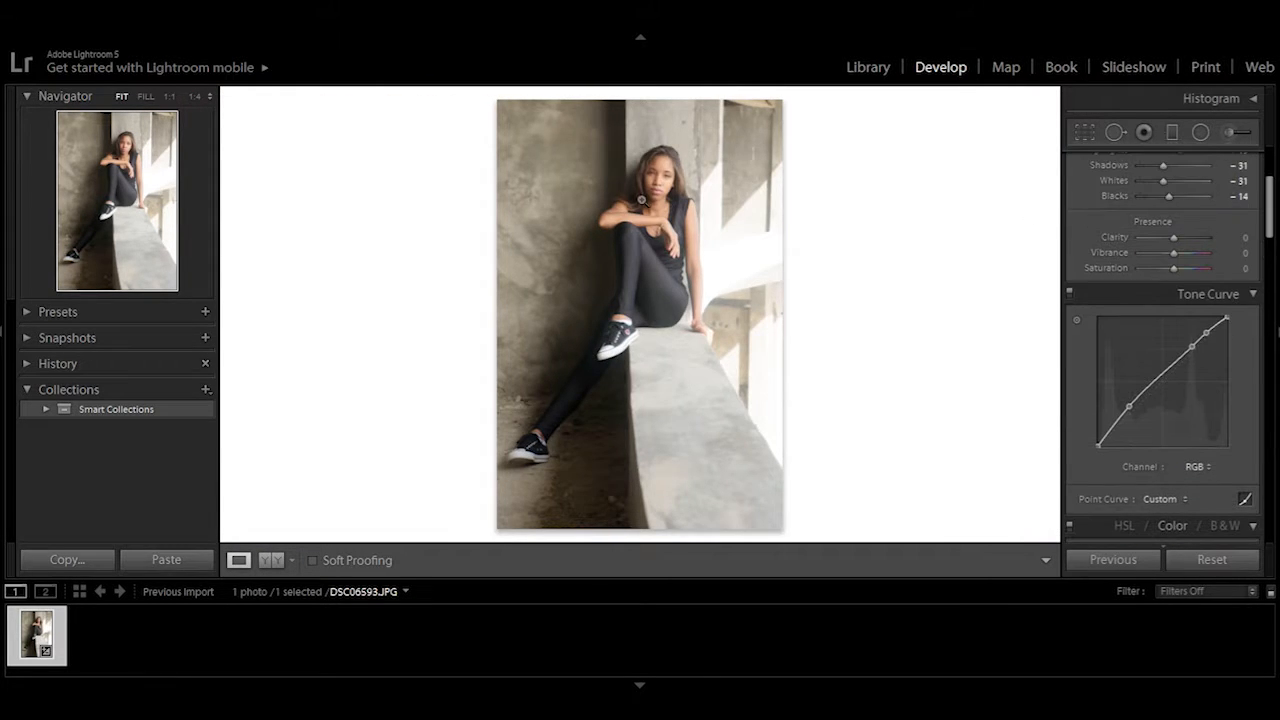
left_click(641, 200)
key("y")
left_click_drag(834, 300, 737, 235)
left_click(737, 240)
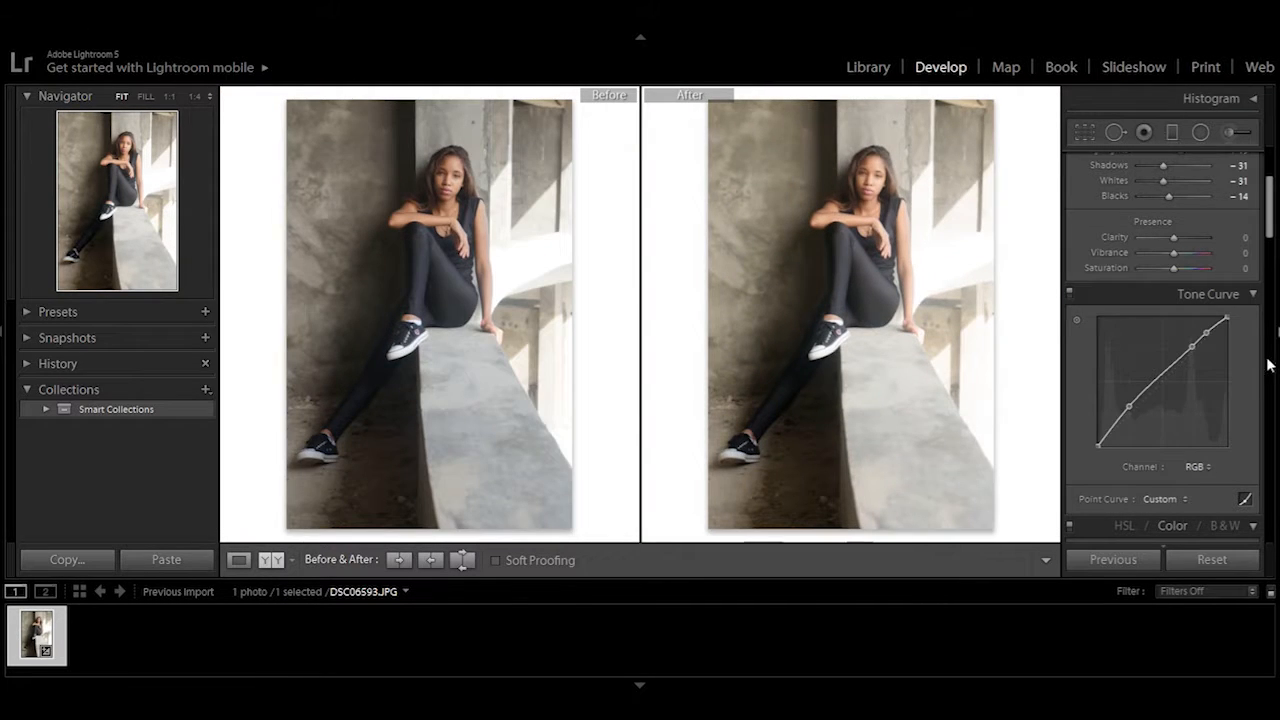
scroll(1262, 360, "down", 5)
left_click_drag(887, 219, 887, 230)
key("y")
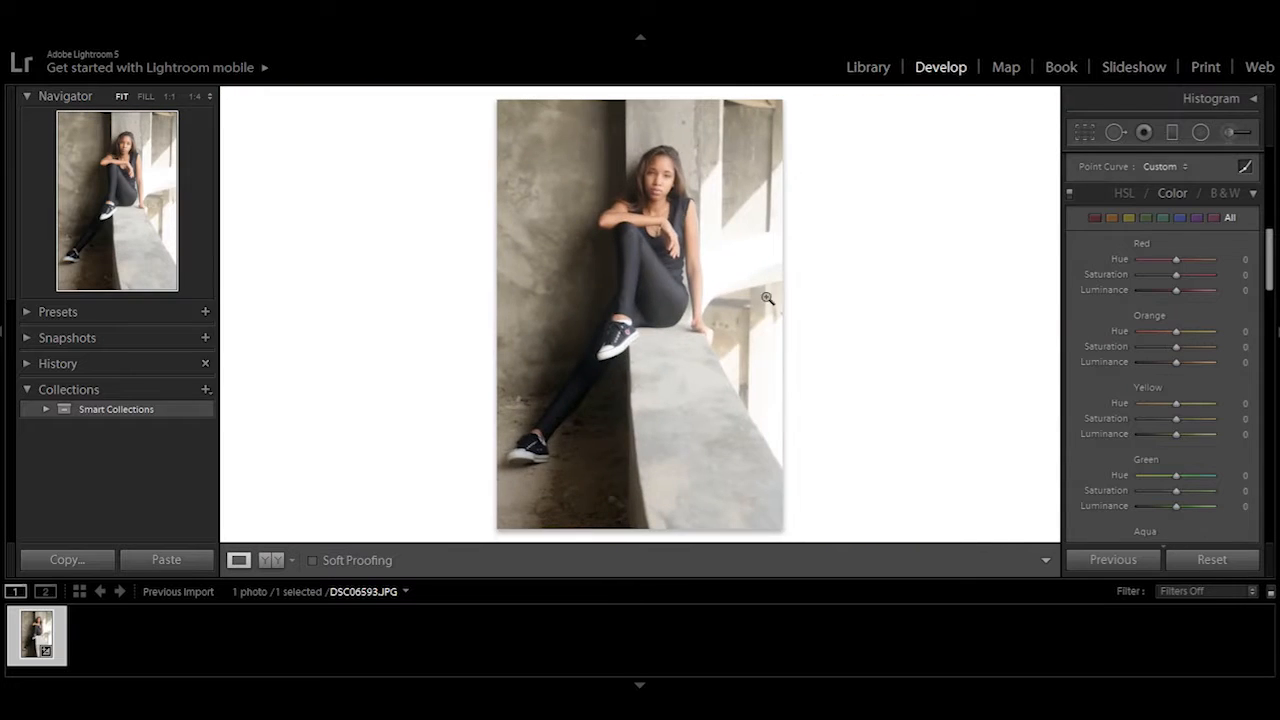
Set the Orange Saturation to -7 and Luminance to +9 while comparing the skin with the original up close
left_click(679, 223)
left_click(677, 222)
key("y")
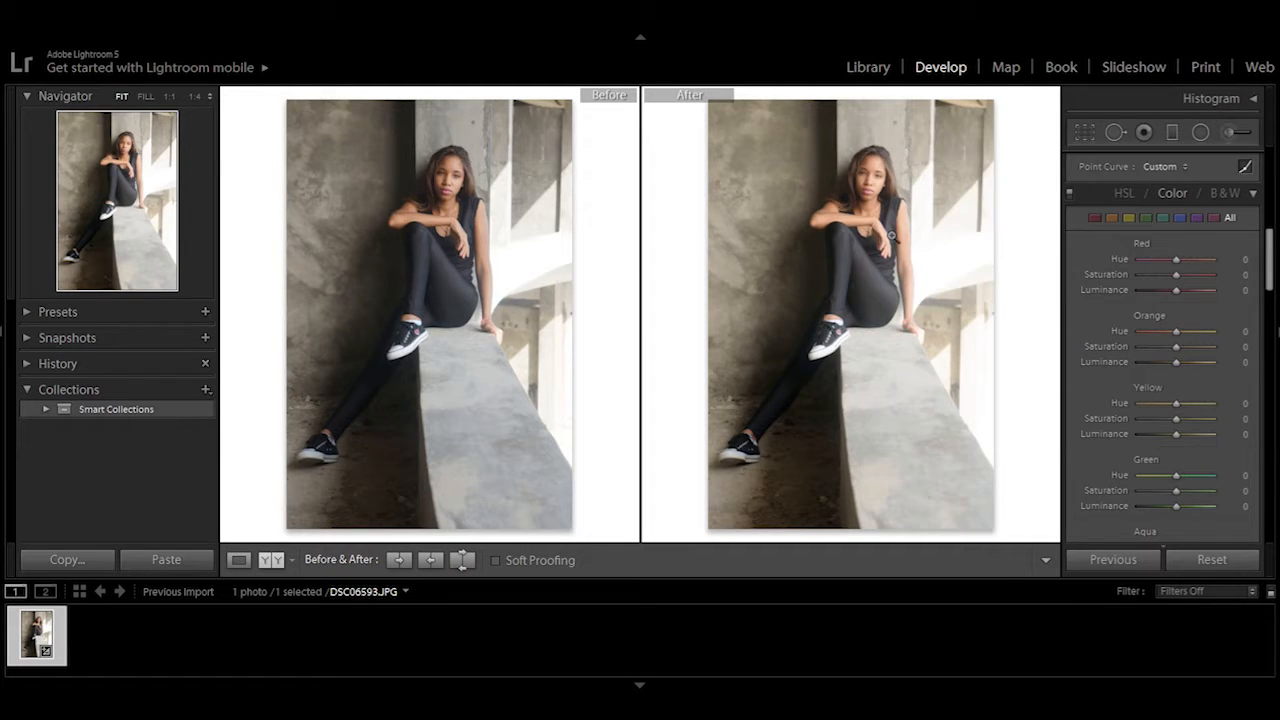
left_click(890, 235)
left_click_drag(876, 218, 878, 246)
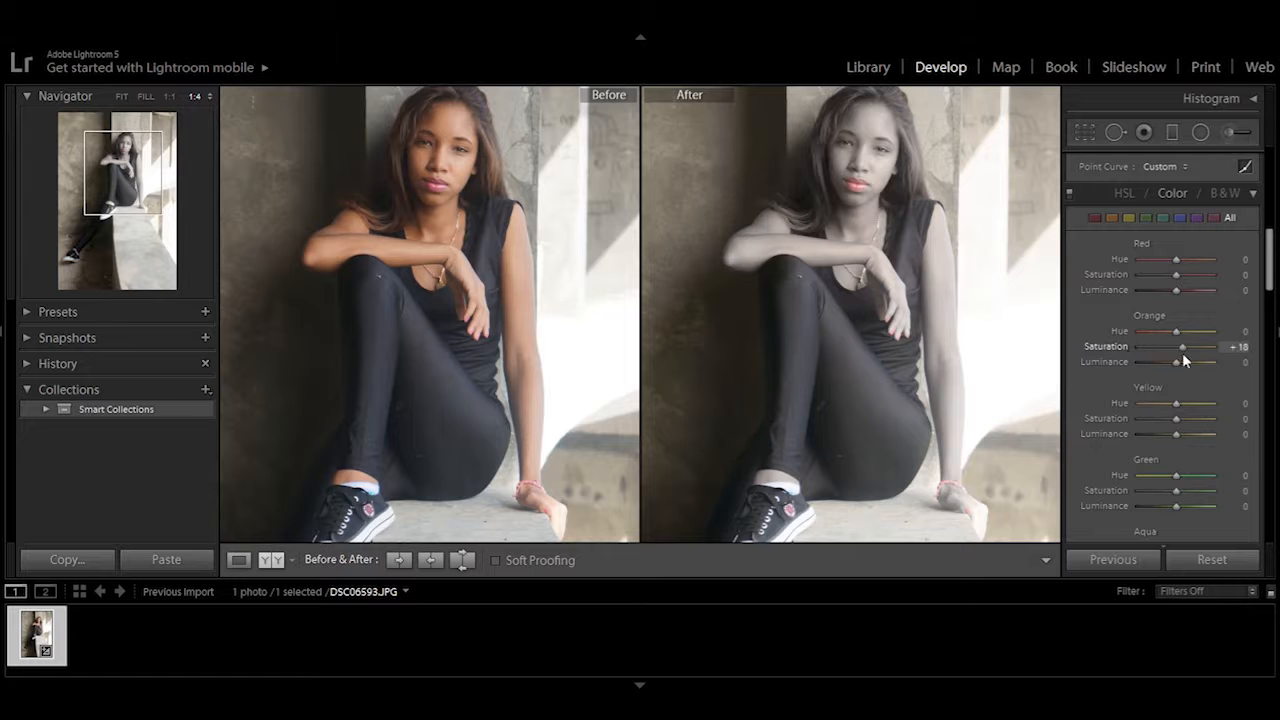
left_click_drag(1184, 352, 1198, 353)
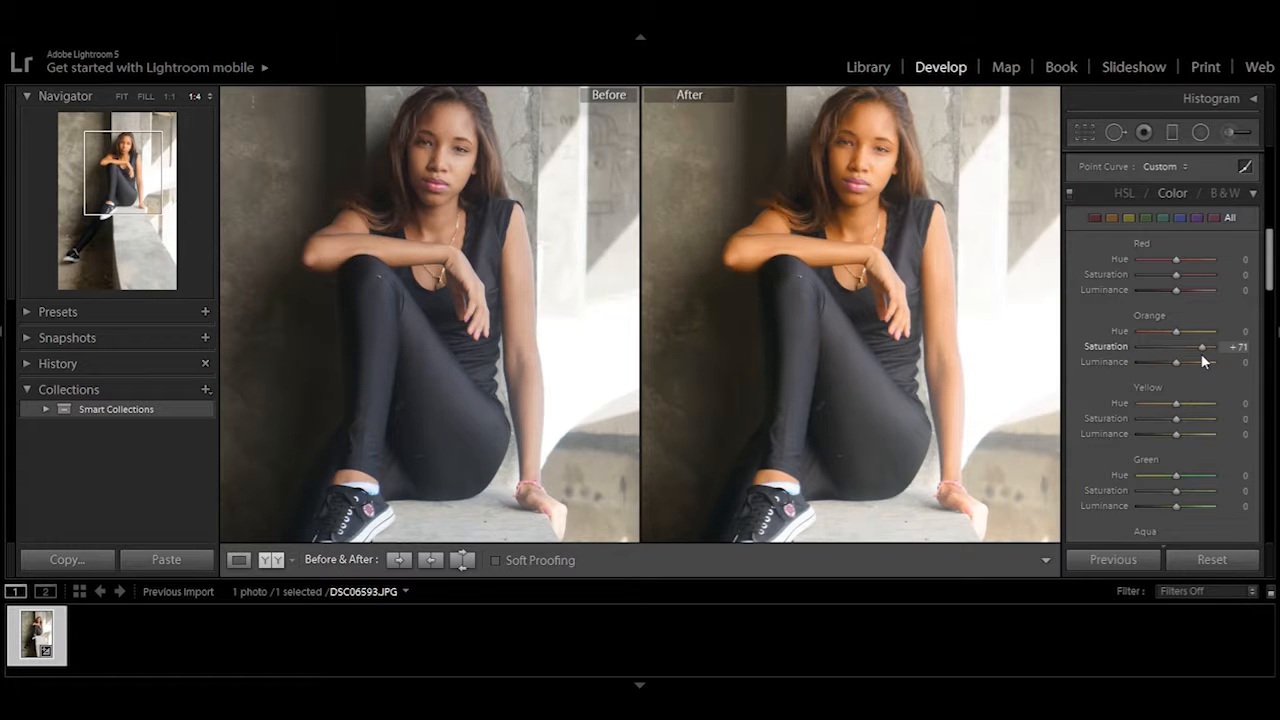
left_click_drag(1201, 354, 1175, 356)
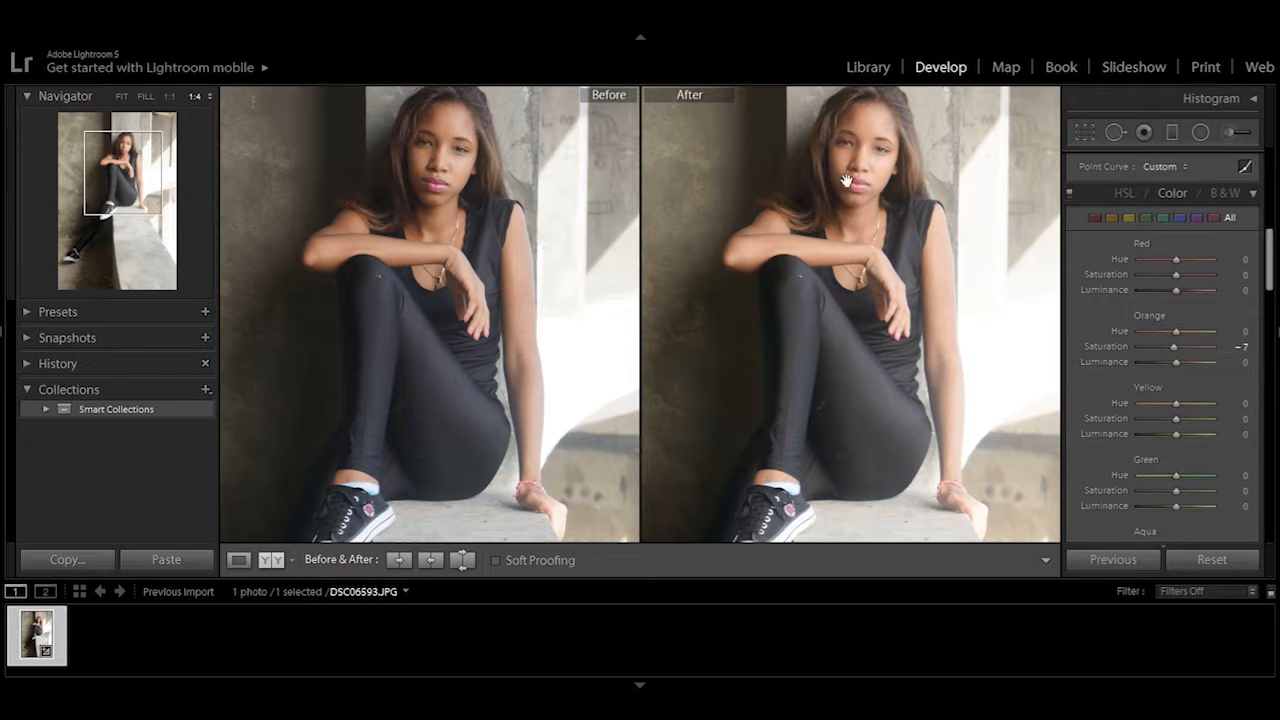
left_click_drag(1176, 360, 1178, 359)
key("z")
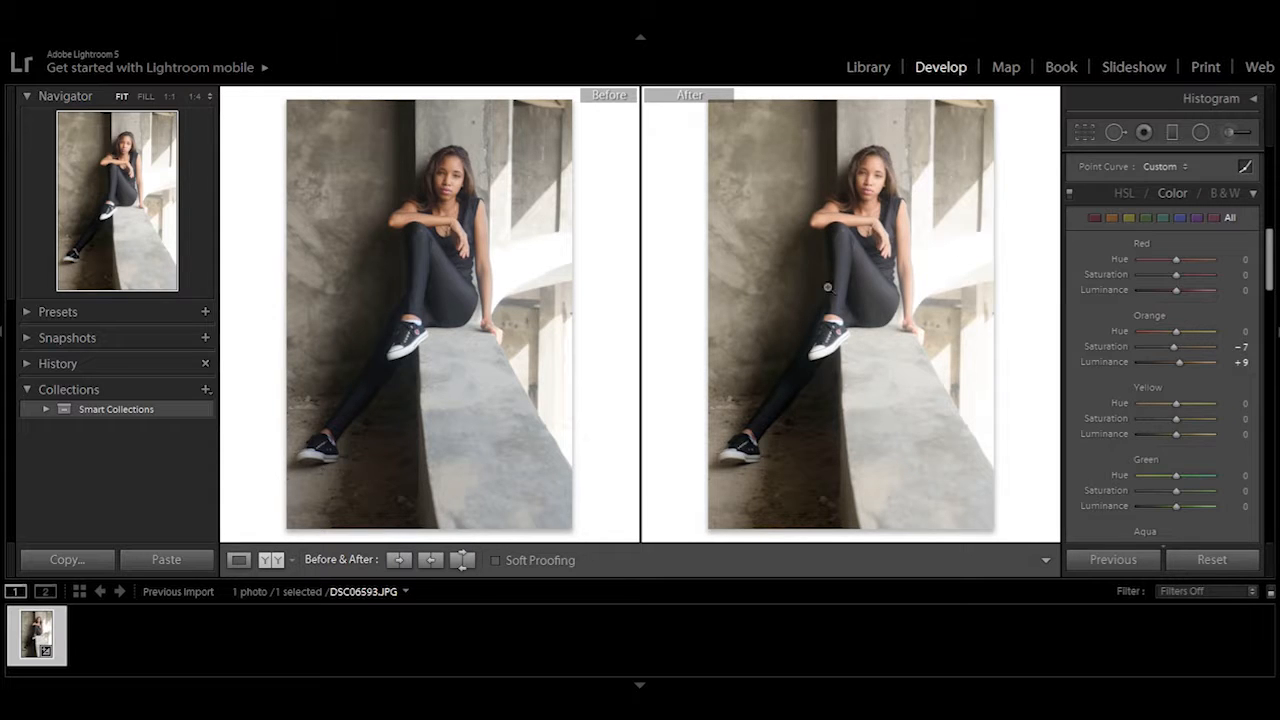
Set the Yellow Saturation to -20 and check the result up close beside the original
left_click_drag(1176, 420, 1045, 436)
left_click_drag(1163, 435, 1169, 435)
left_click(883, 190)
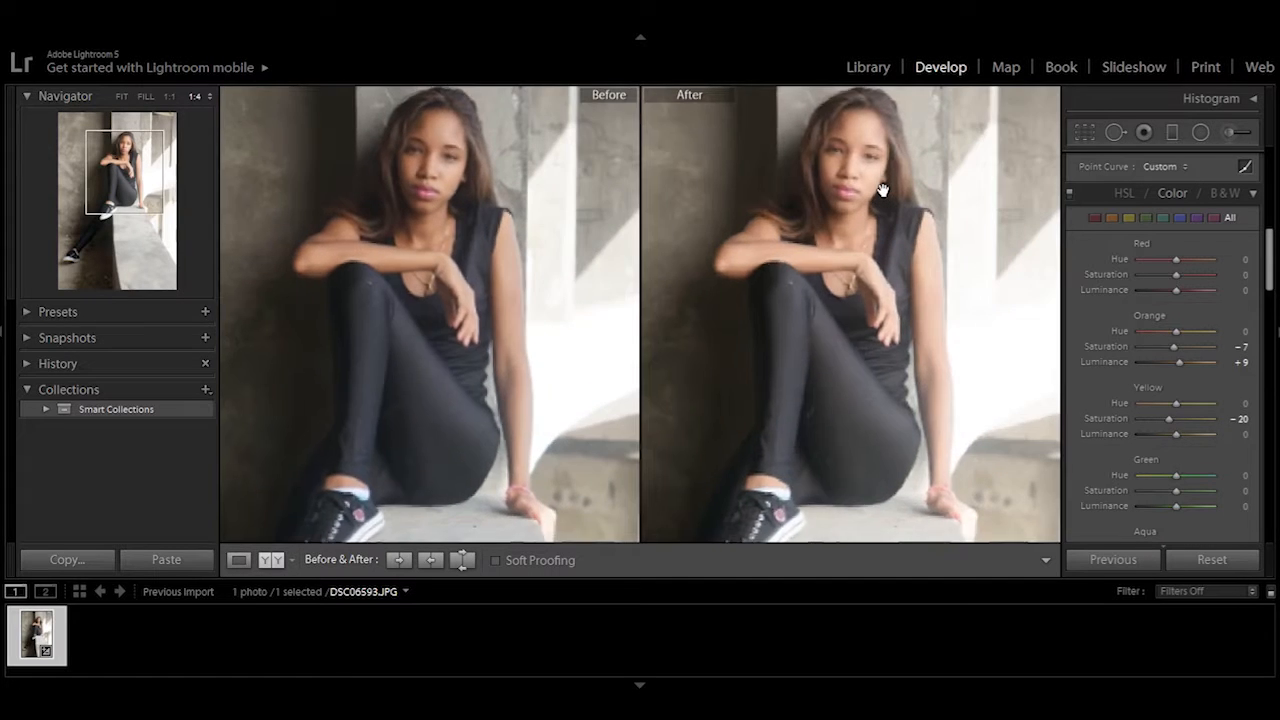
left_click(883, 190)
key("y")
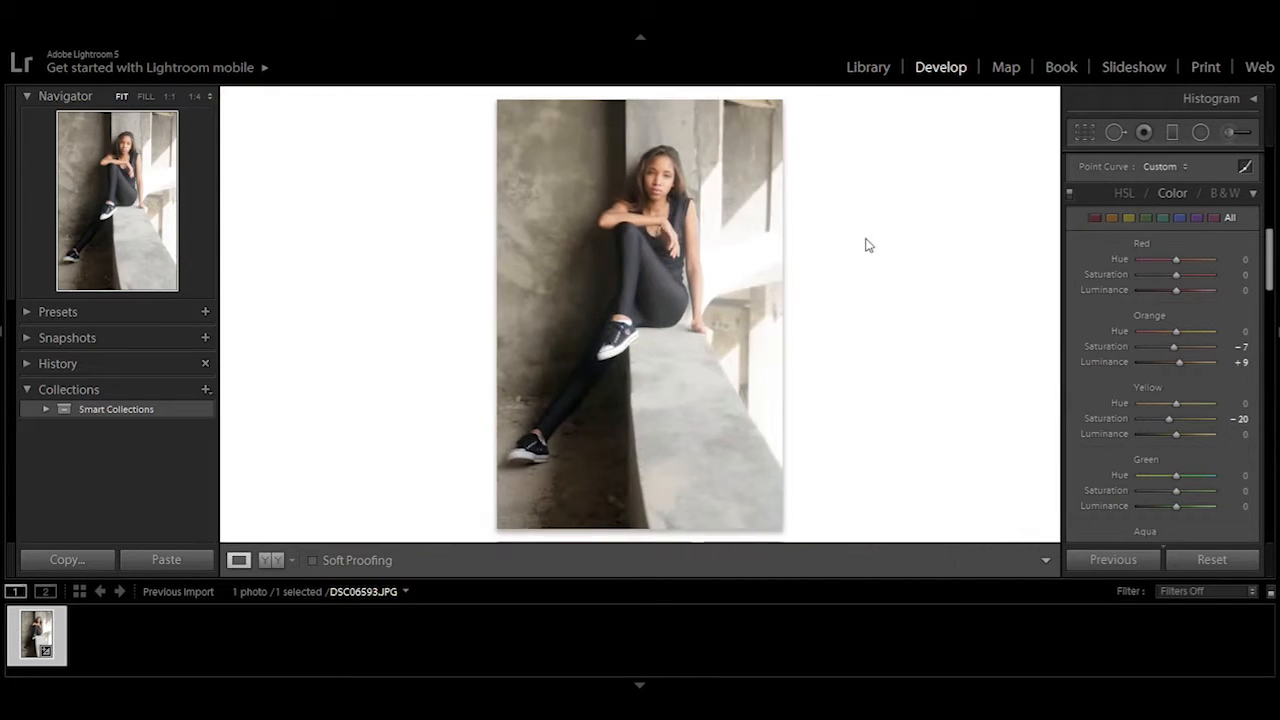
Set the Yellow Luminance to -22 and compare the before and after versions up close
left_click_drag(1187, 442, 1171, 441)
left_click(762, 290)
left_click(809, 240)
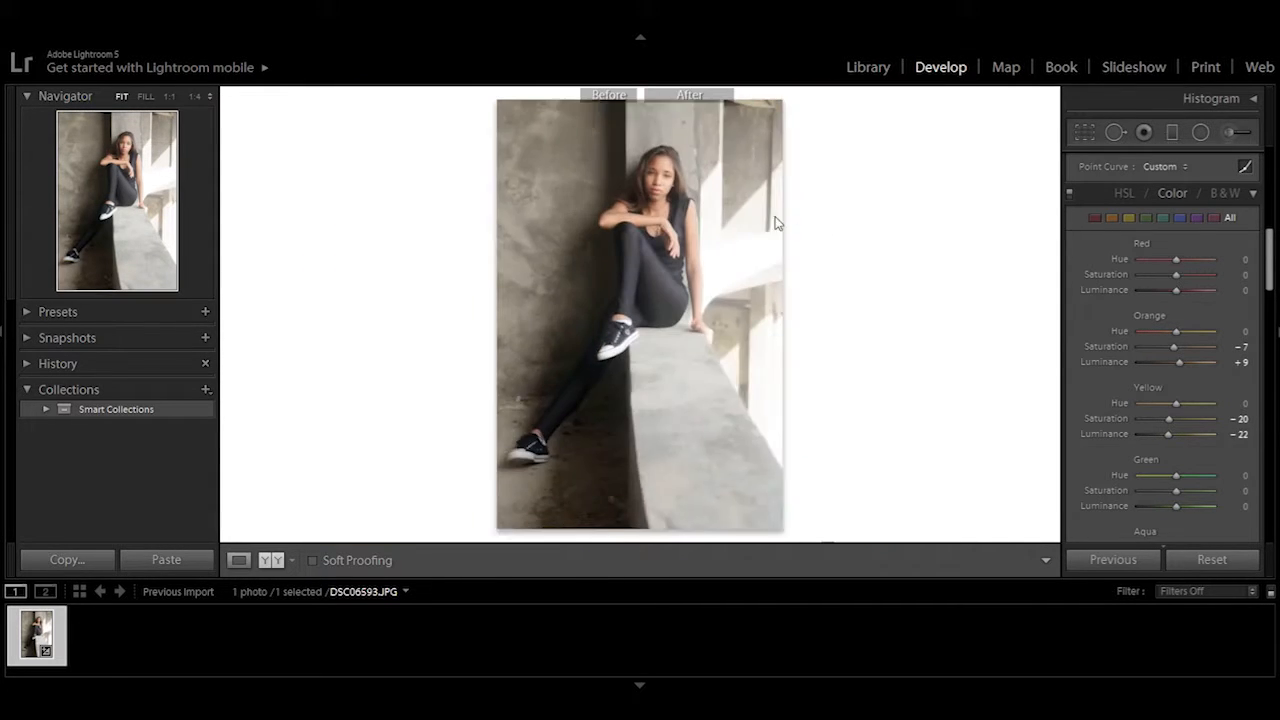
key("y")
left_click(822, 198)
left_click_drag(956, 228, 869, 273)
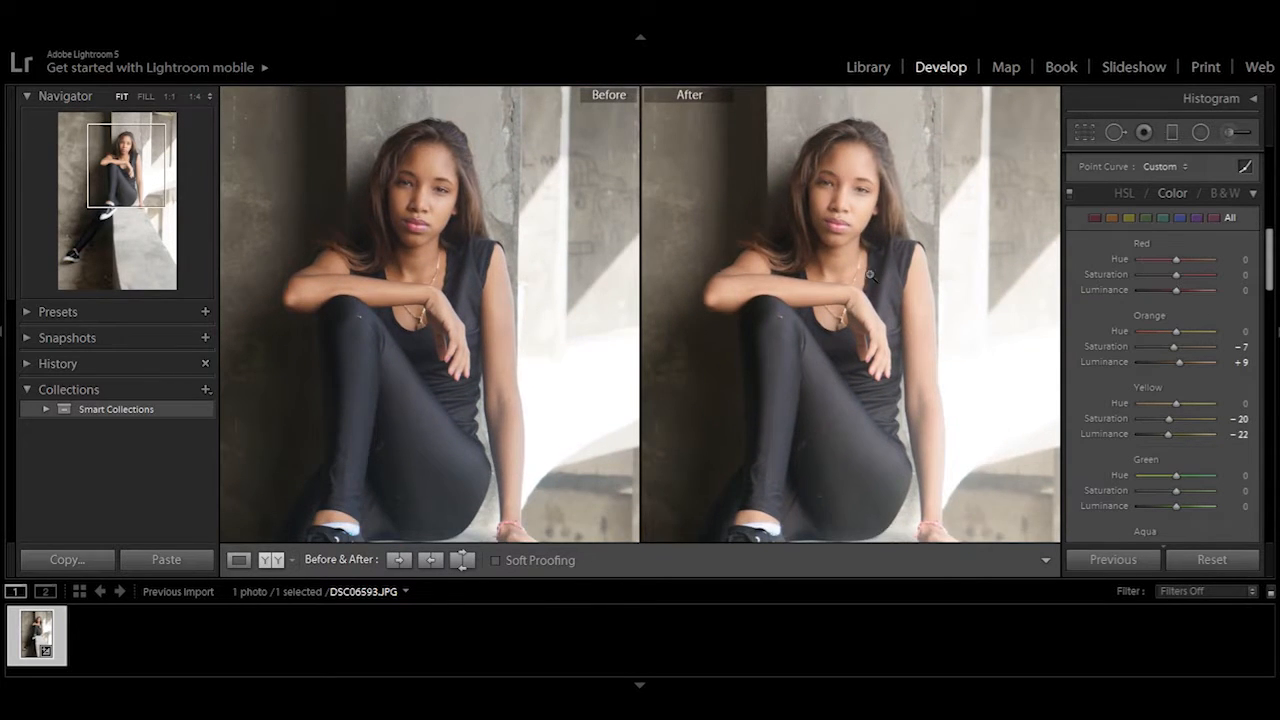
left_click(869, 272)
key("y")
Set the sharpening Amount to 80 and show the photo beside its unedited version
scroll(1200, 300, "down", 10)
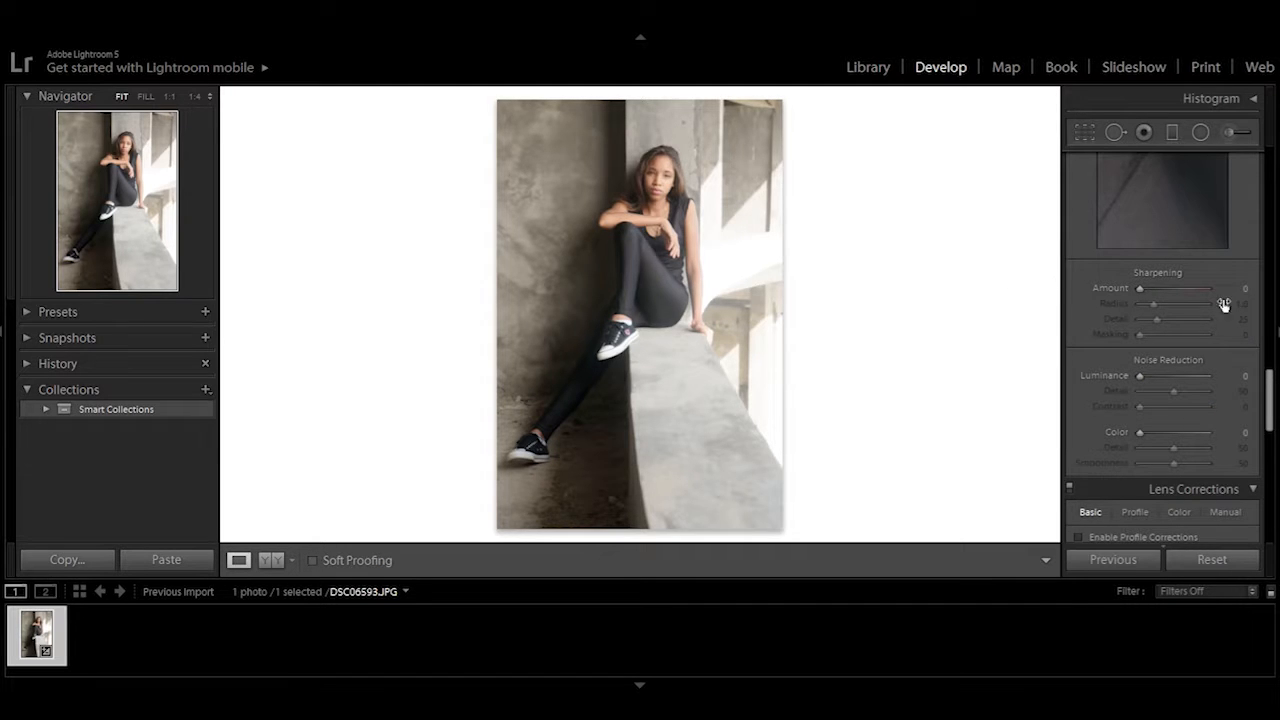
left_click(1185, 289)
mouse_move(1139, 334)
left_mouse_down()
mouse_move(1160, 338)
mouse_move(1143, 335)
left_mouse_up()
scroll(1177, 327, "up", 3)
left_click(733, 227)
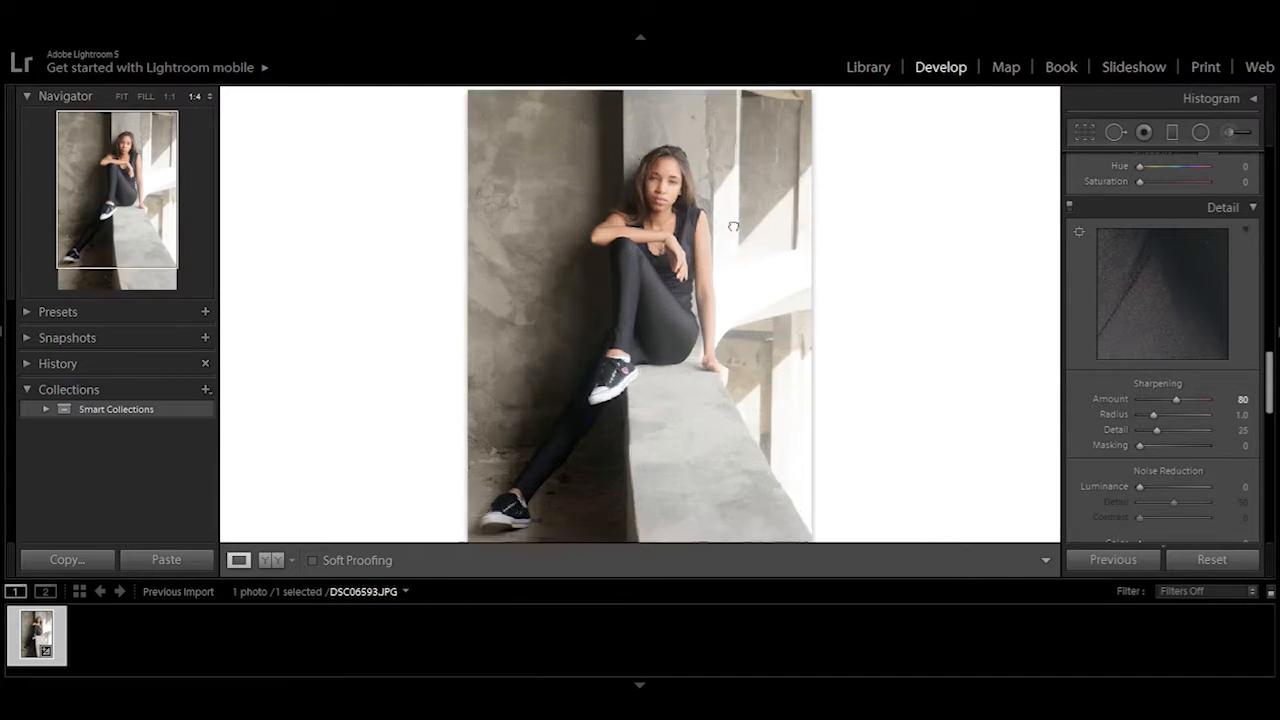
key("y")
Set the sharpening Masking to 15 and compare the sharpened portrait with the original up close
left_click_drag(1197, 446, 1148, 449)
left_click(748, 237)
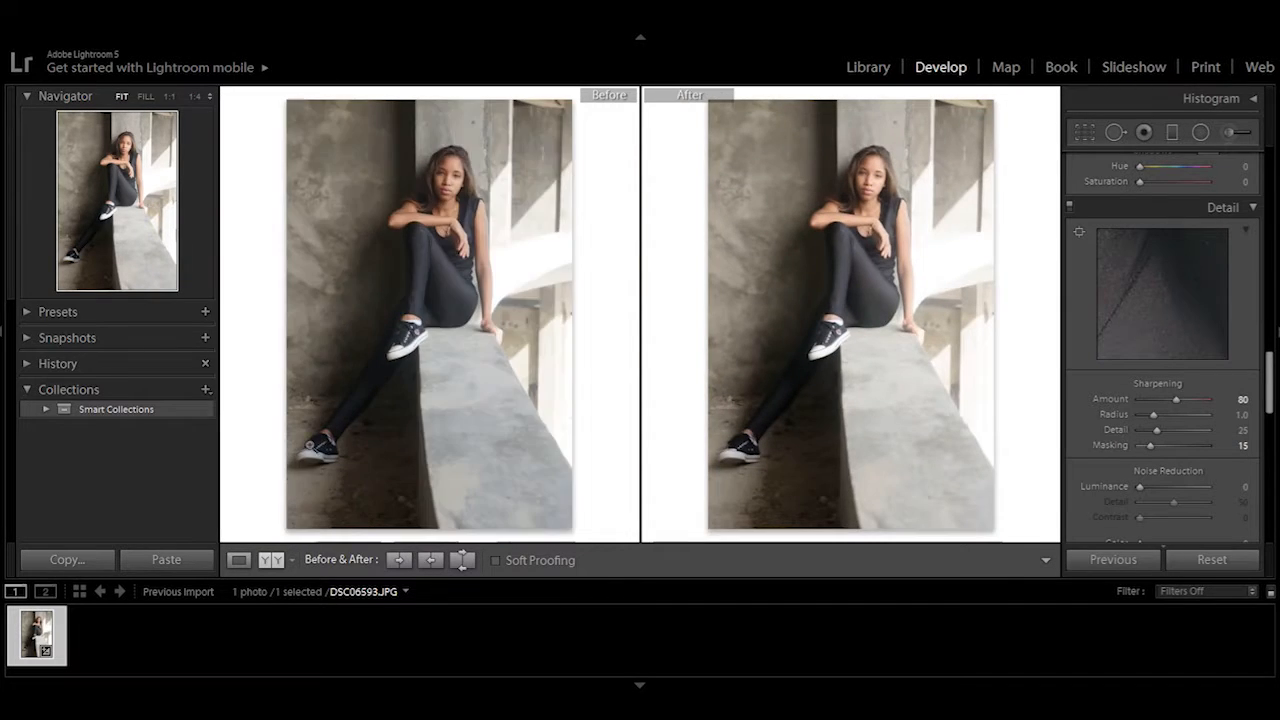
key("y")
left_click(705, 208)
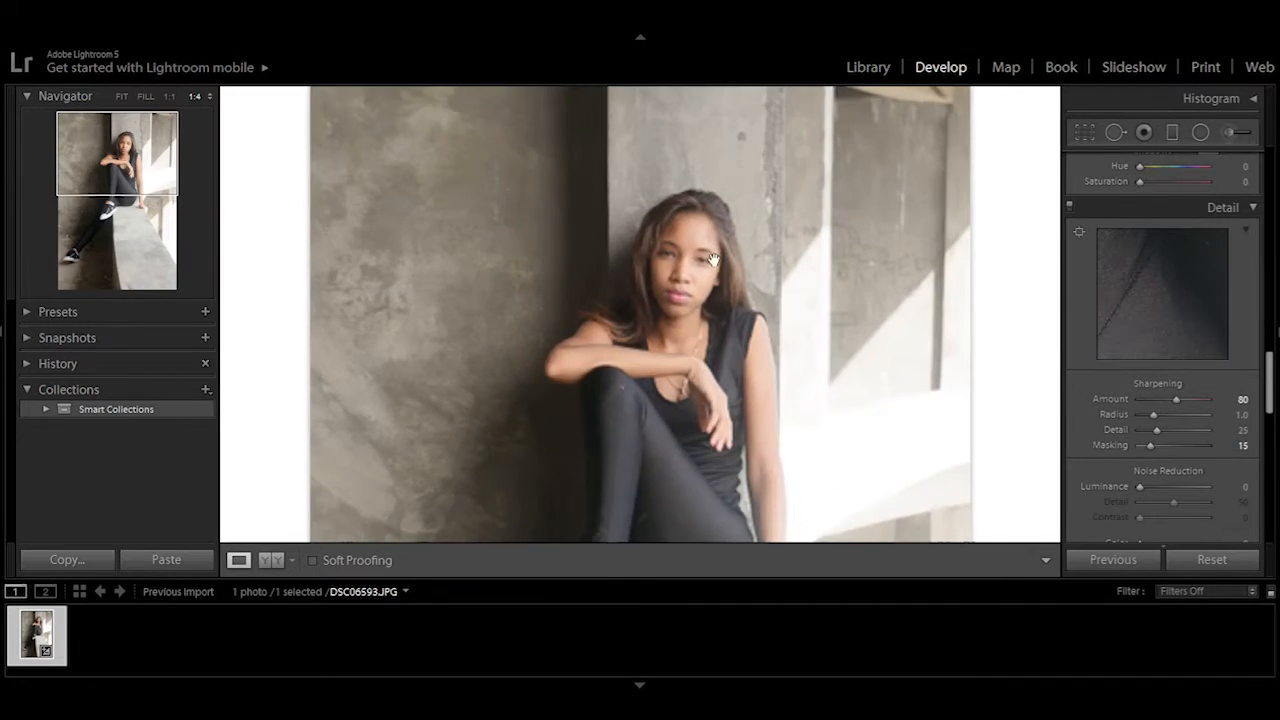
key("y")
left_click_drag(770, 273, 839, 227)
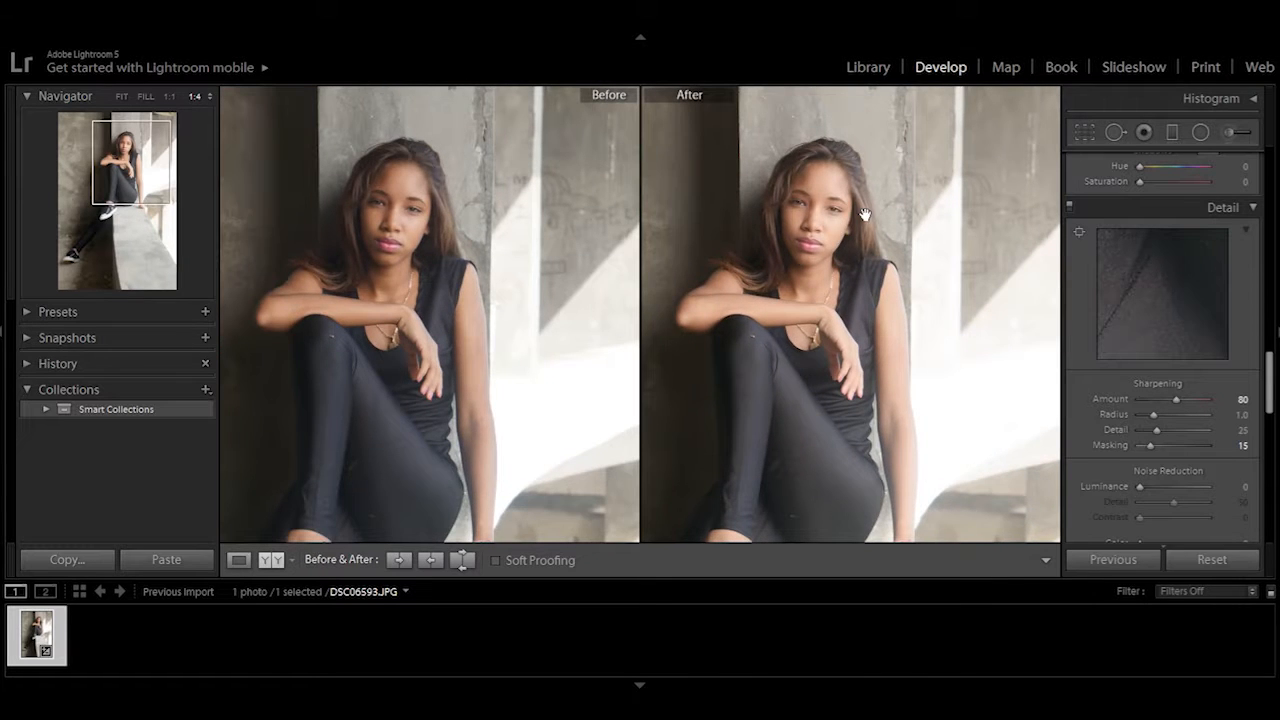
left_click(848, 261)
key("y")
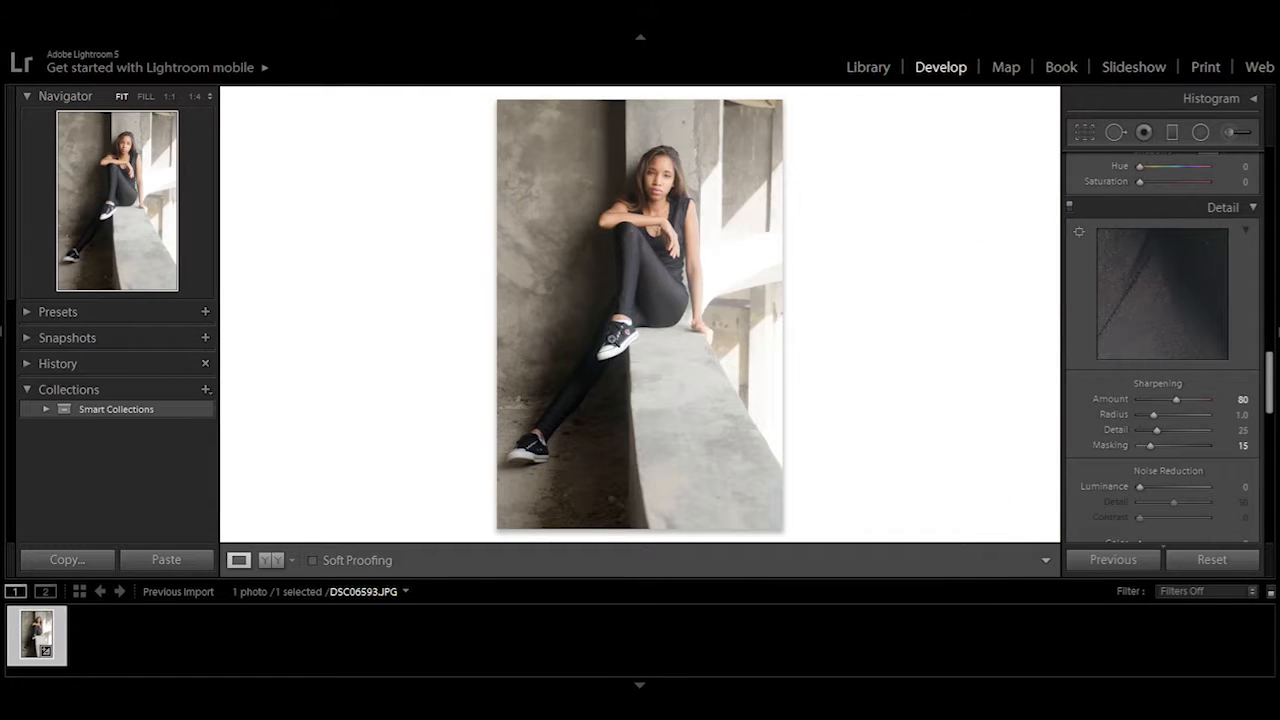
Create a virtual copy of DSC06593.JPG
right_click(35, 638)
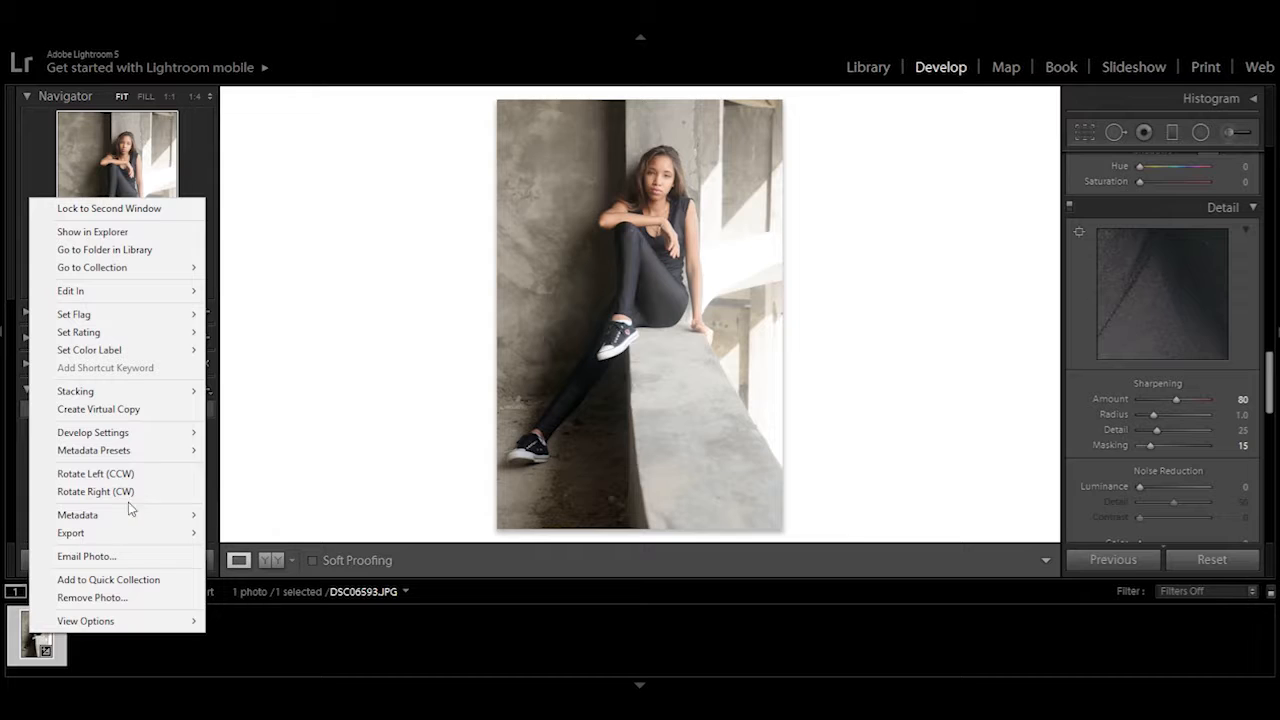
left_click(137, 411)
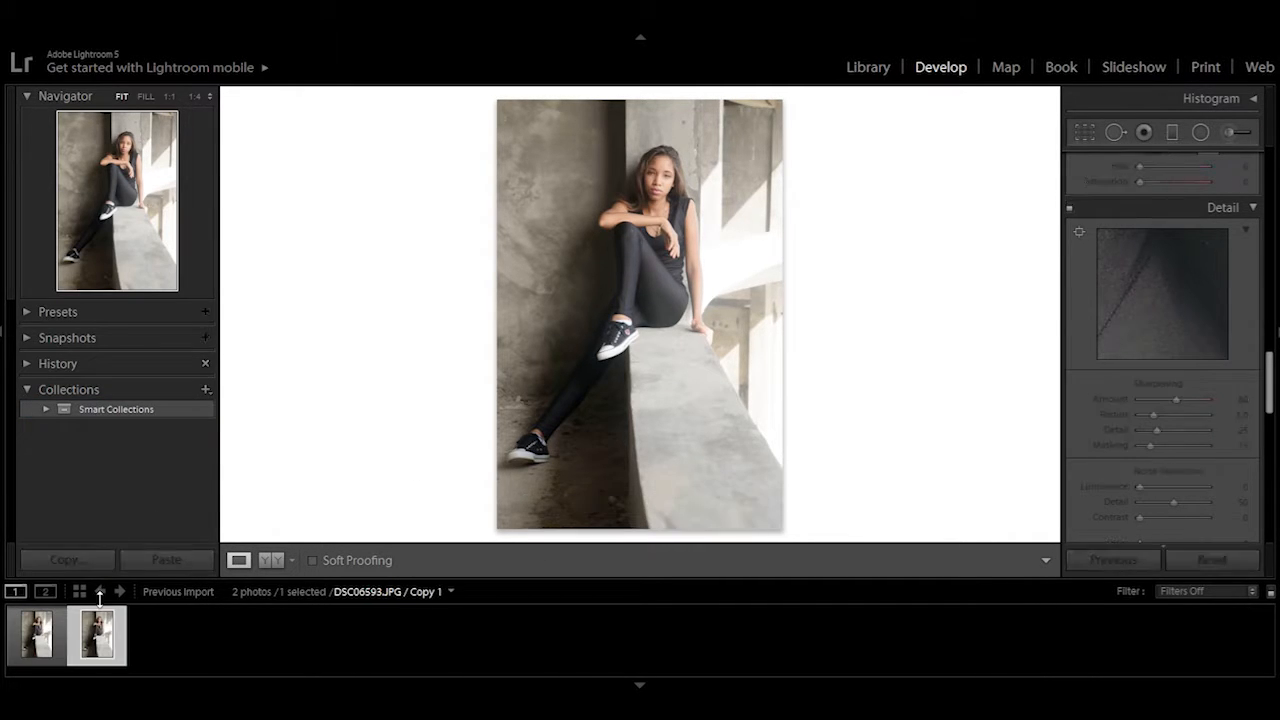
scroll(1176, 230, "up", 5)
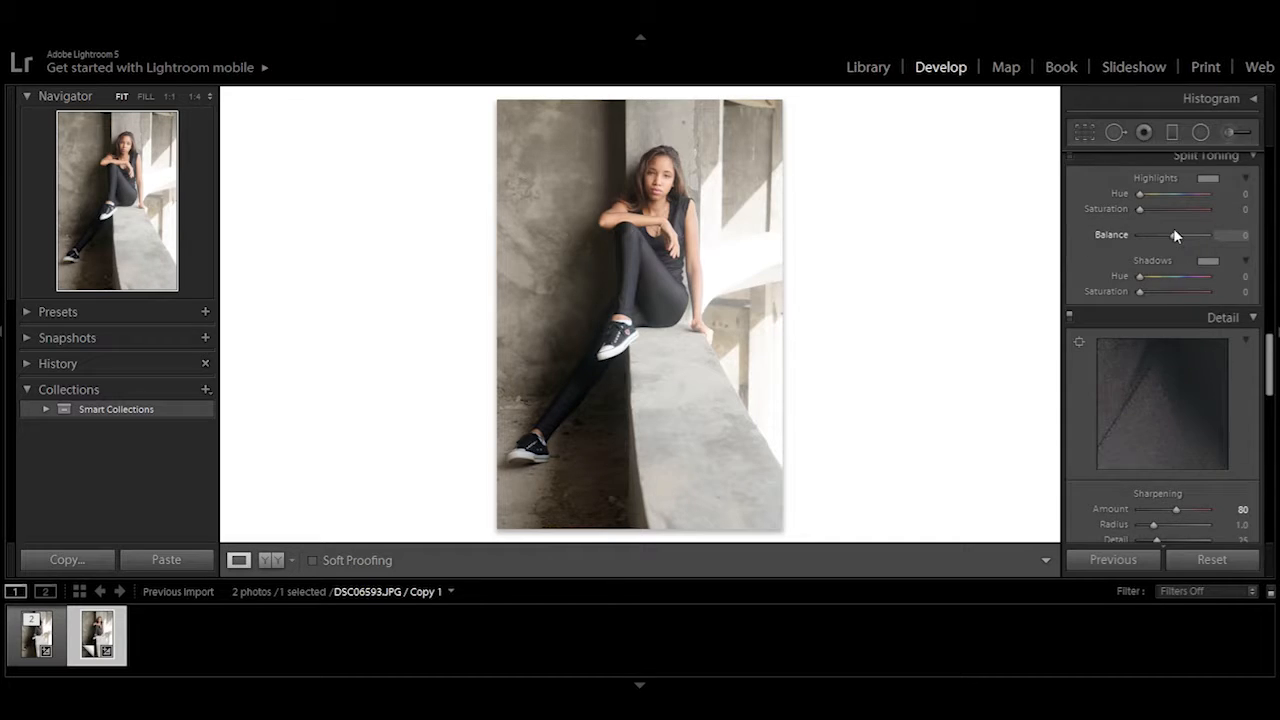
Crop the virtual copy to the seated woman with Constrain To Warp enabled, cutting off the lower ledge and extended foot, and reposition the photo inside the frame
key("r")
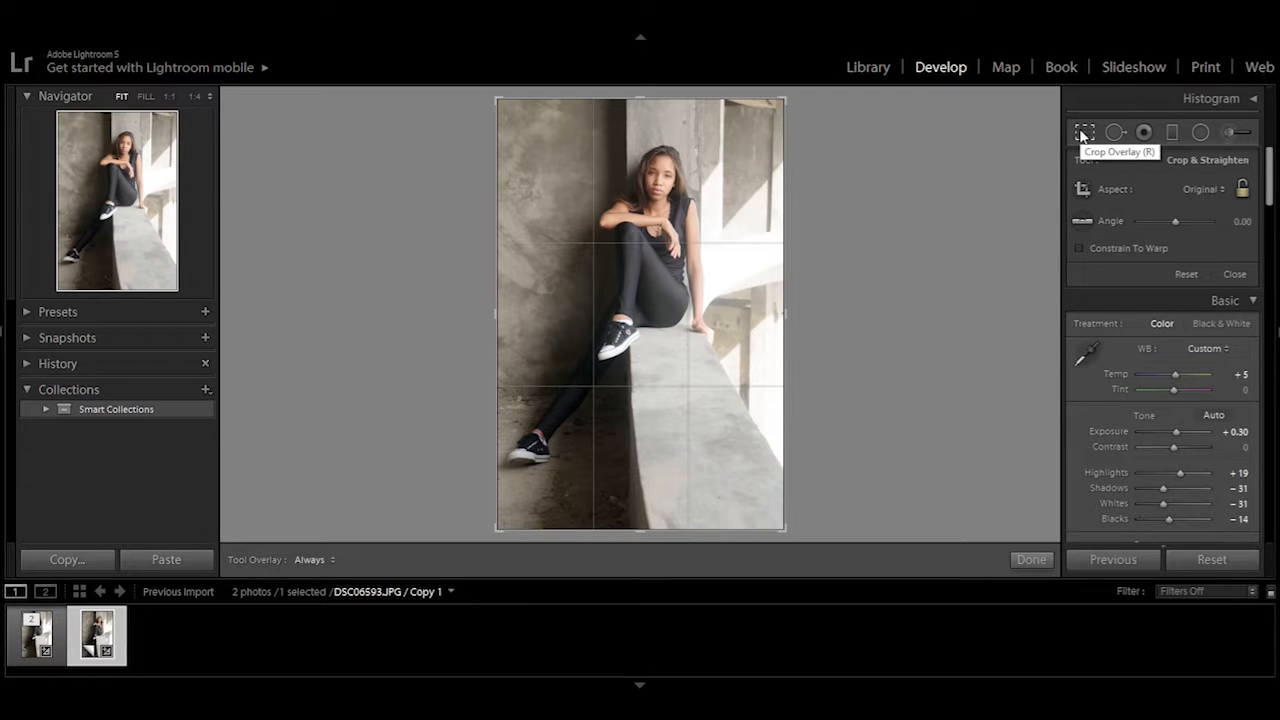
left_click(1090, 250)
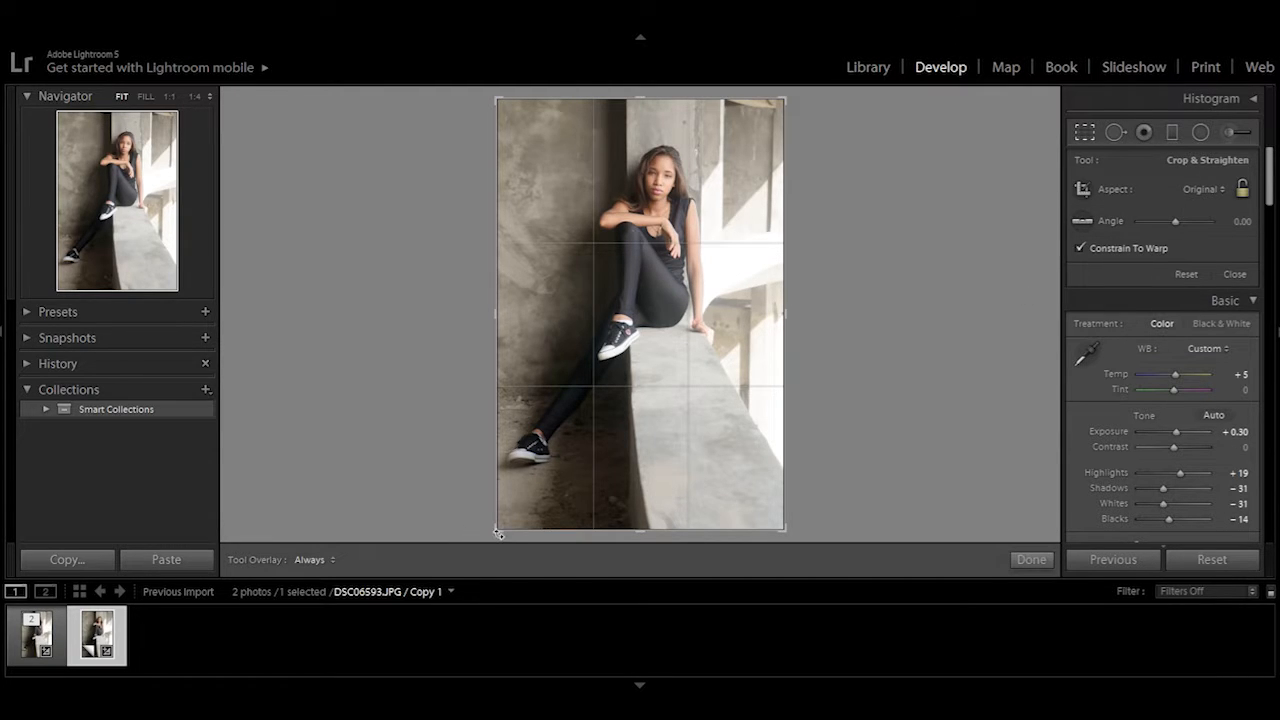
left_click_drag(496, 533, 527, 448)
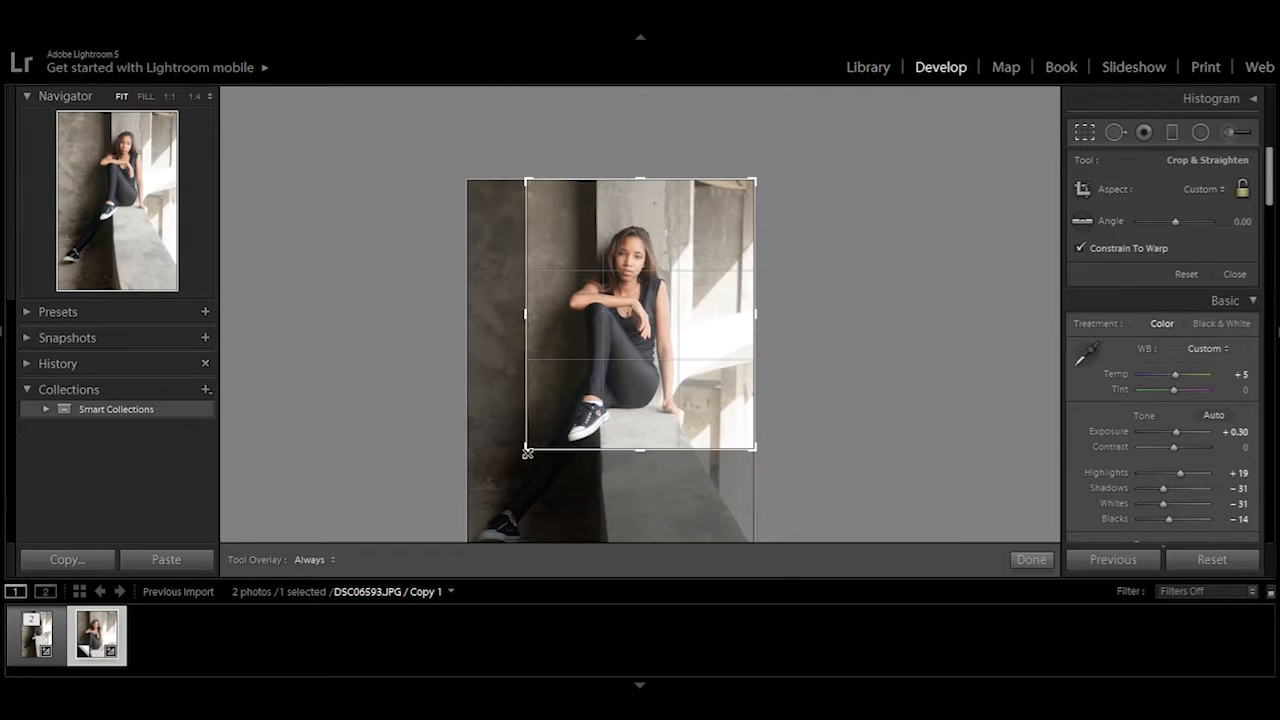
left_click_drag(670, 378, 689, 377)
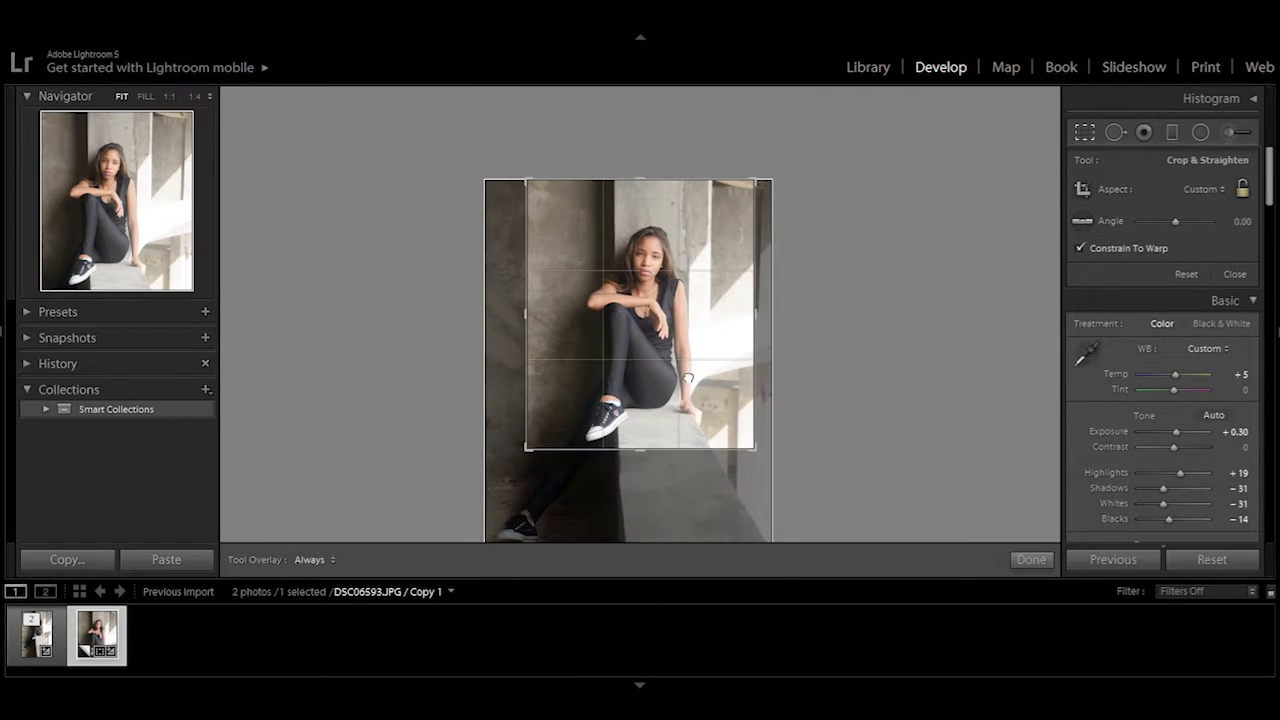
key("r")
key("r")
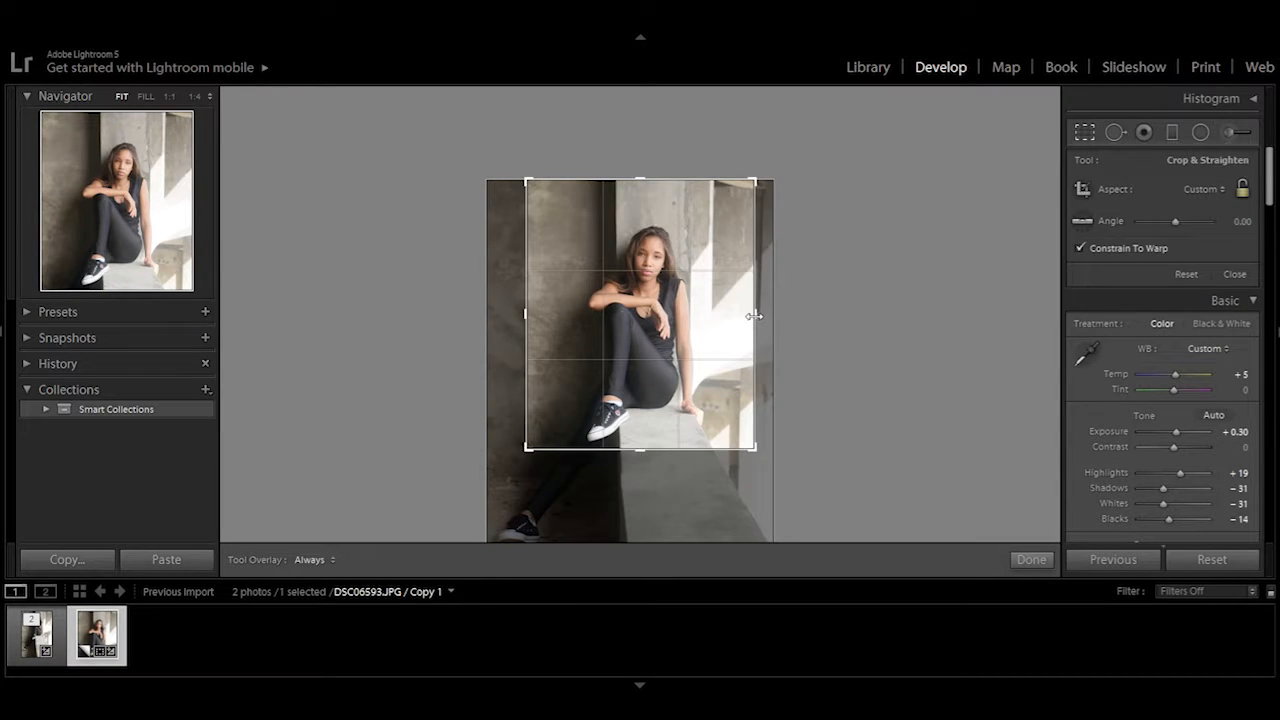
Widen the crop slightly on both sides of the woman, fine-tune the photo's position and apply the crop
left_click_drag(754, 316, 762, 315)
left_click_drag(518, 313, 514, 314)
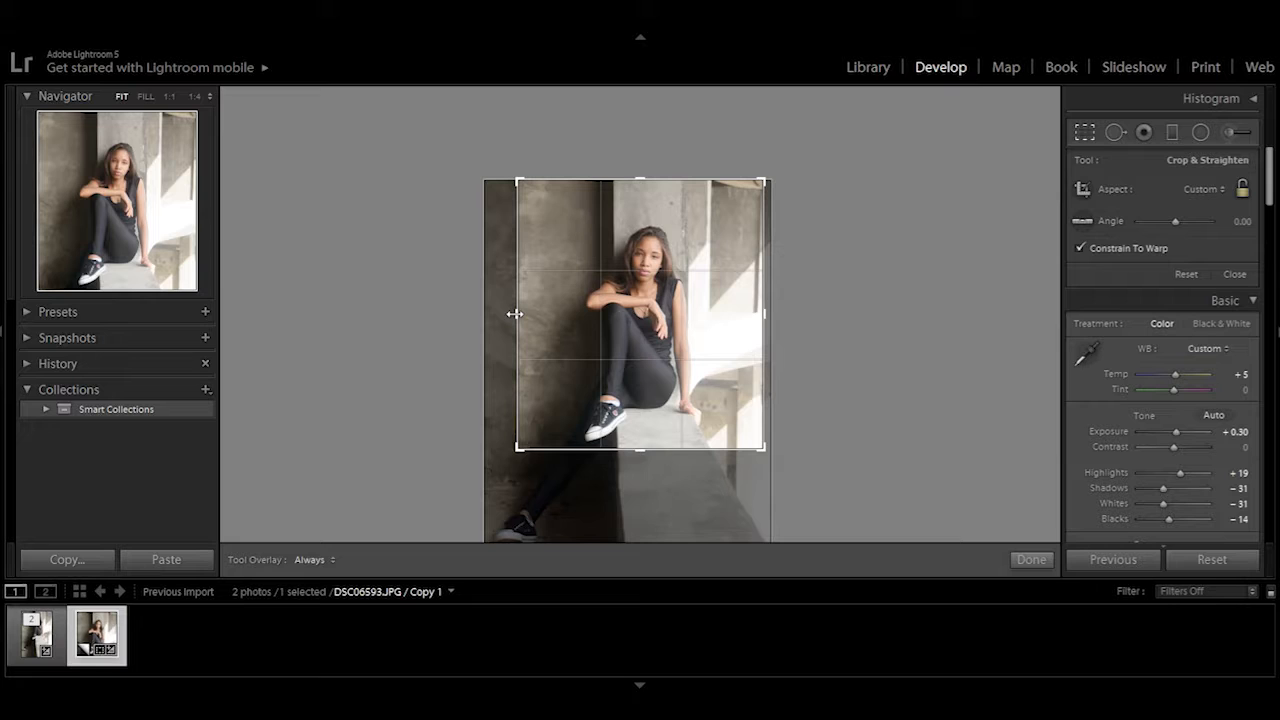
left_click_drag(646, 319, 648, 320)
key("r")
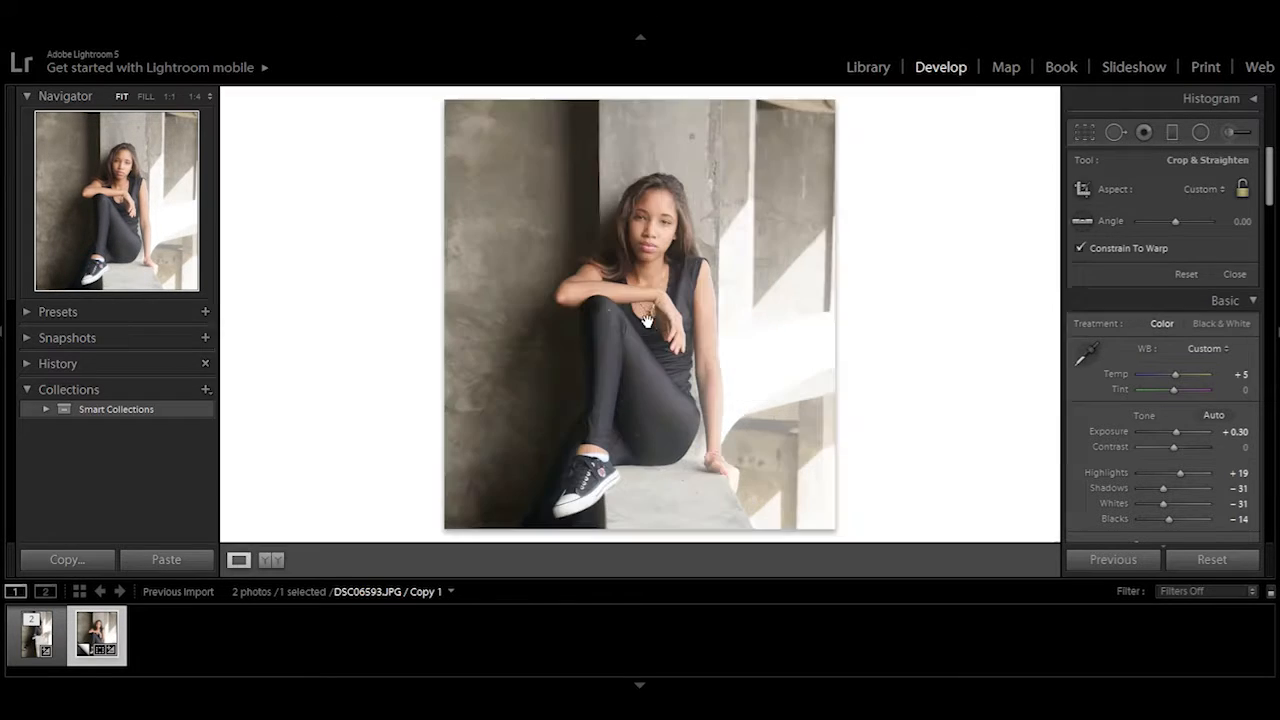
Remove the small speck on the knee of the trousers with Spot Removal in Heal mode at brush size 28
left_click(651, 263)
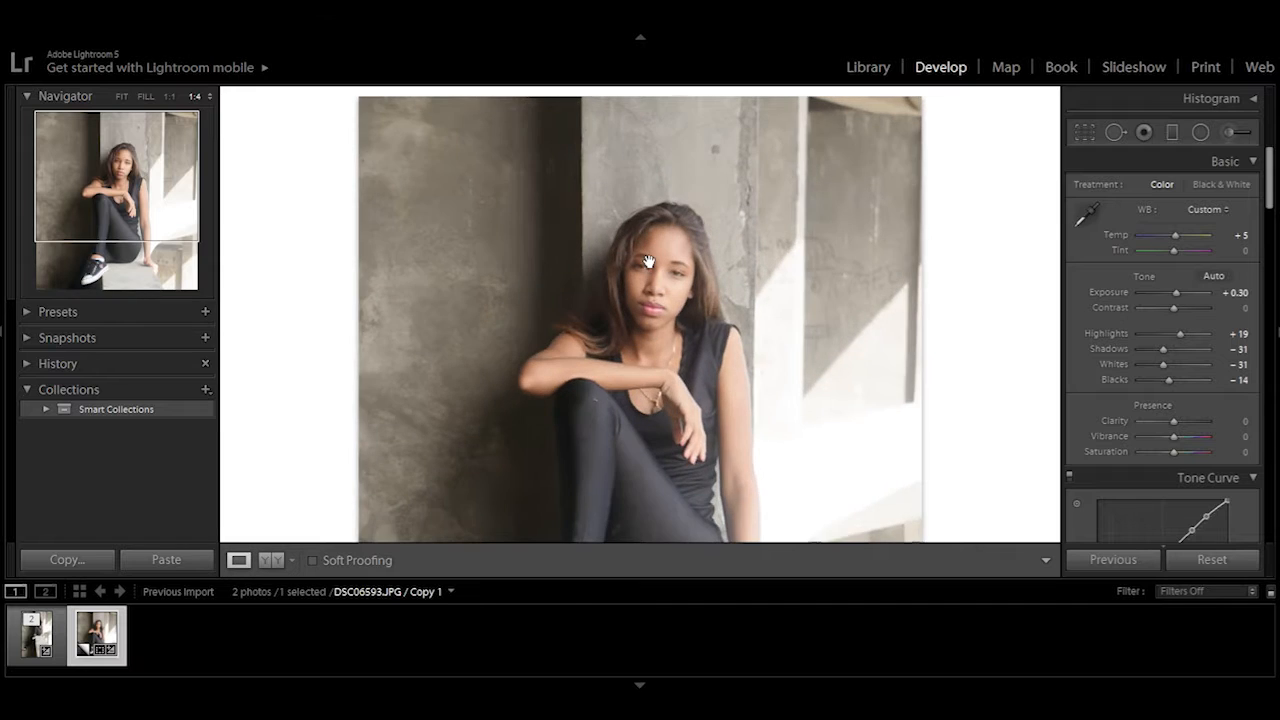
left_click(656, 288)
left_click(573, 188)
left_click(620, 207)
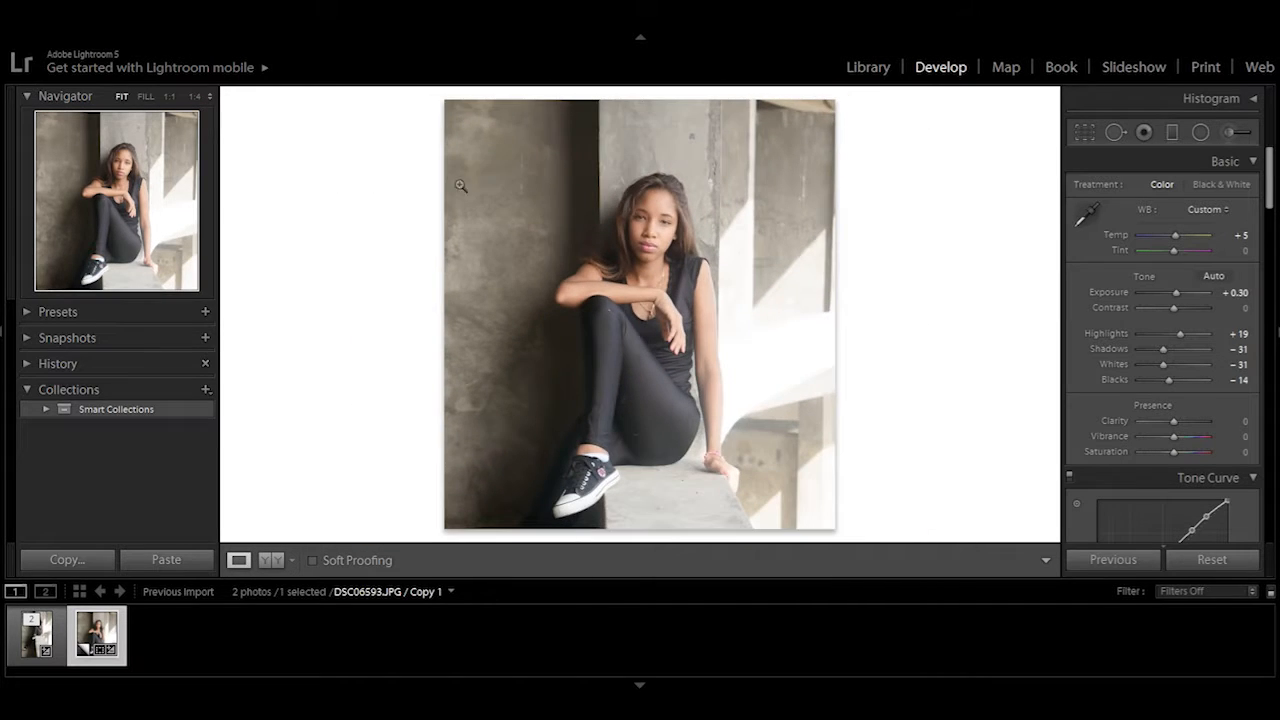
left_click(169, 96)
left_click_drag(484, 353, 712, 247)
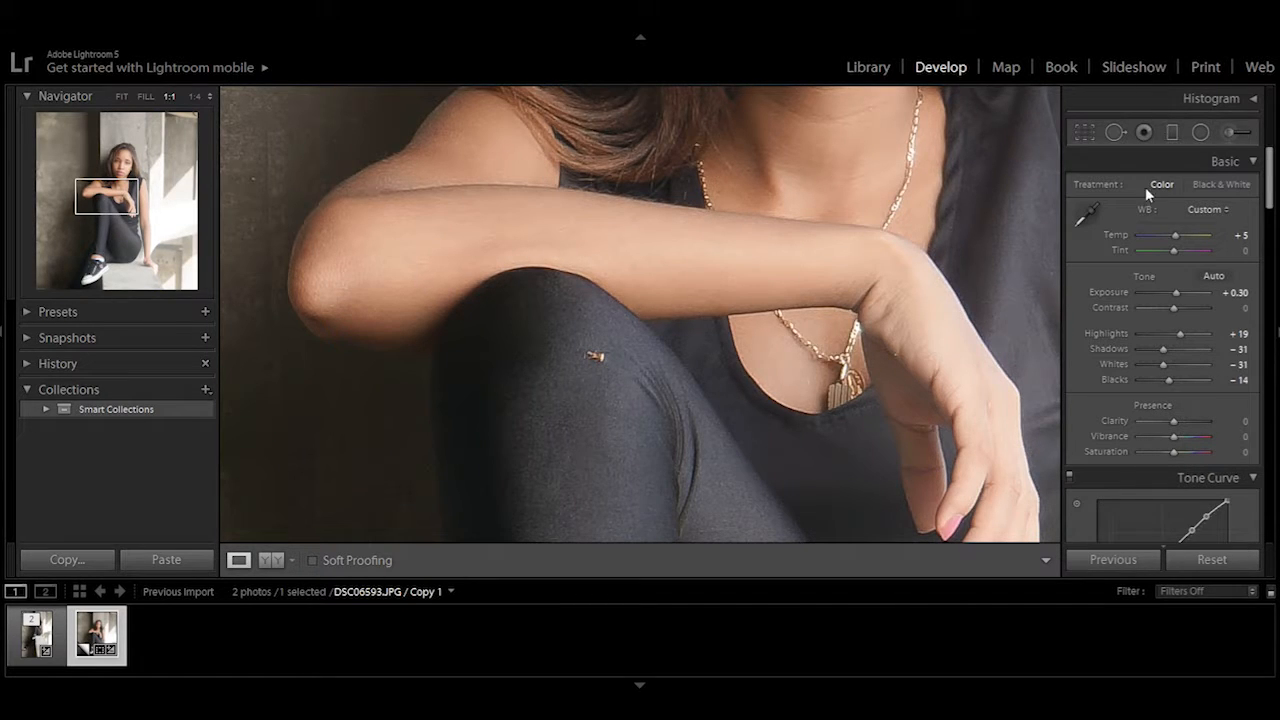
left_click(1116, 133)
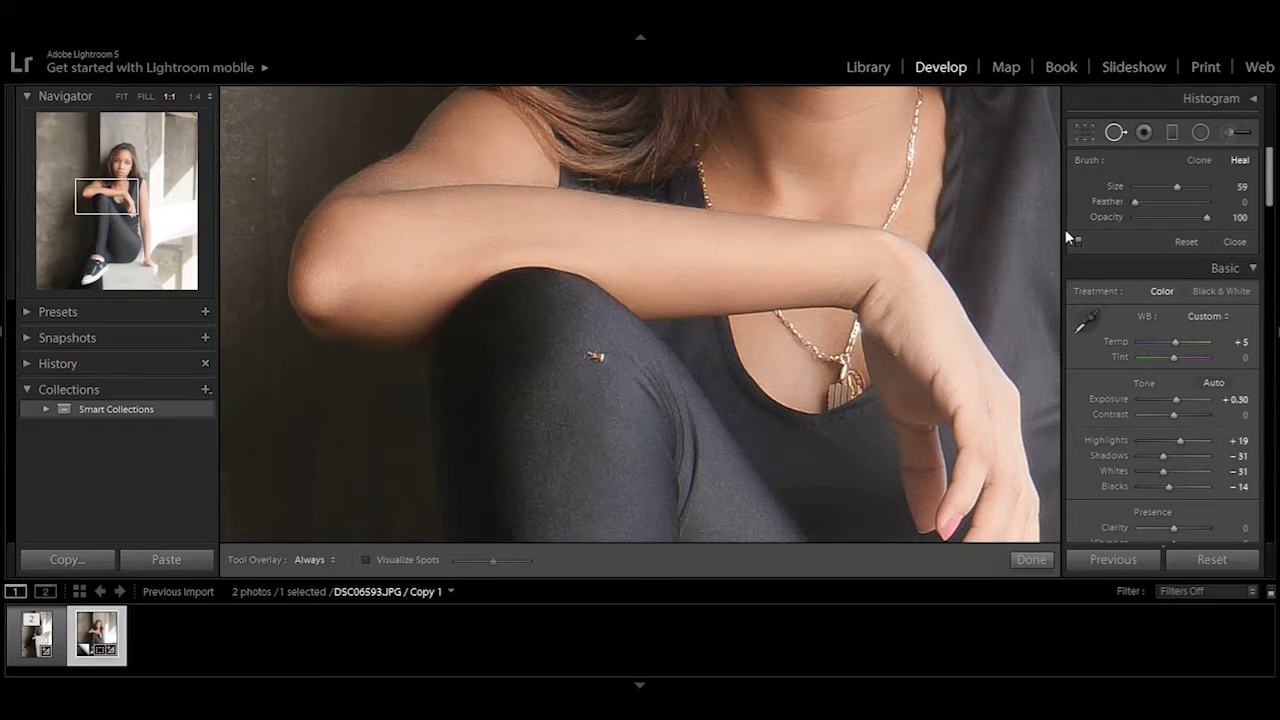
scroll(599, 338, "down", 5)
scroll(630, 326, "up", 3)
scroll(588, 368, "down", 3)
left_click(595, 361)
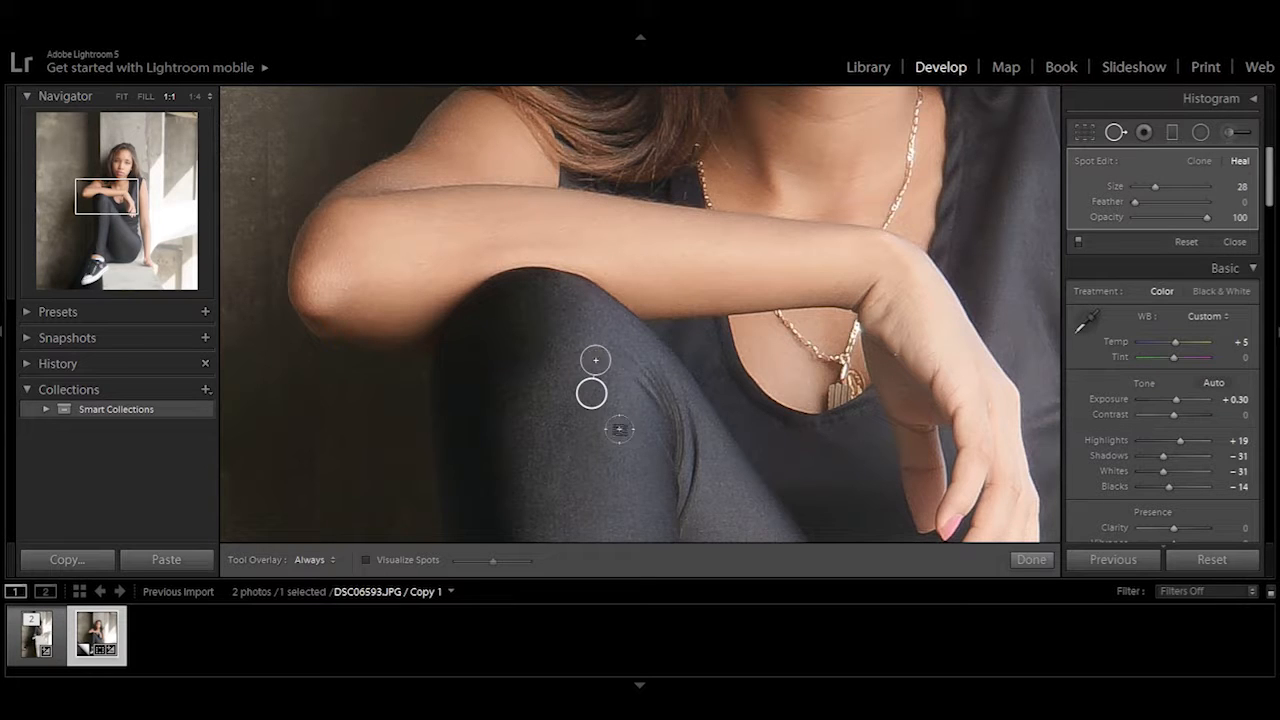
left_click(1031, 559)
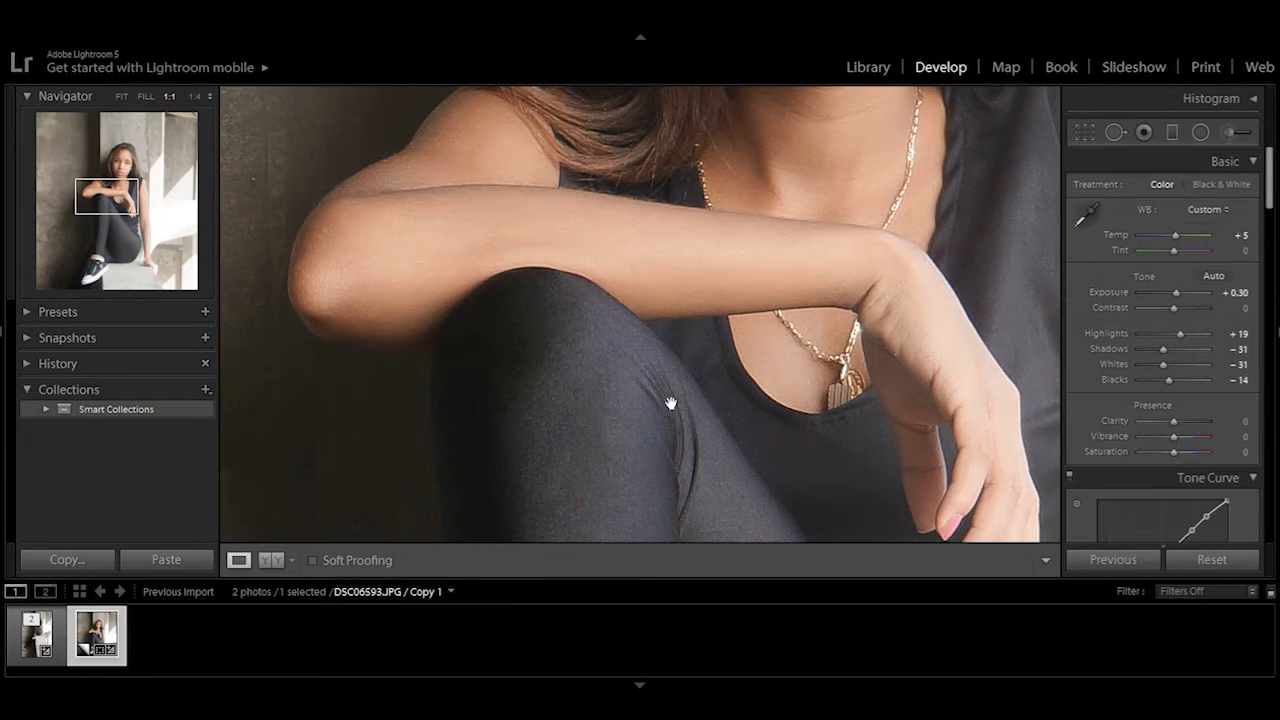
Inspect the healed knee, check the same area on the original DSC06593.JPG up close, and return to the virtual copy
left_click(597, 362)
left_click(598, 361)
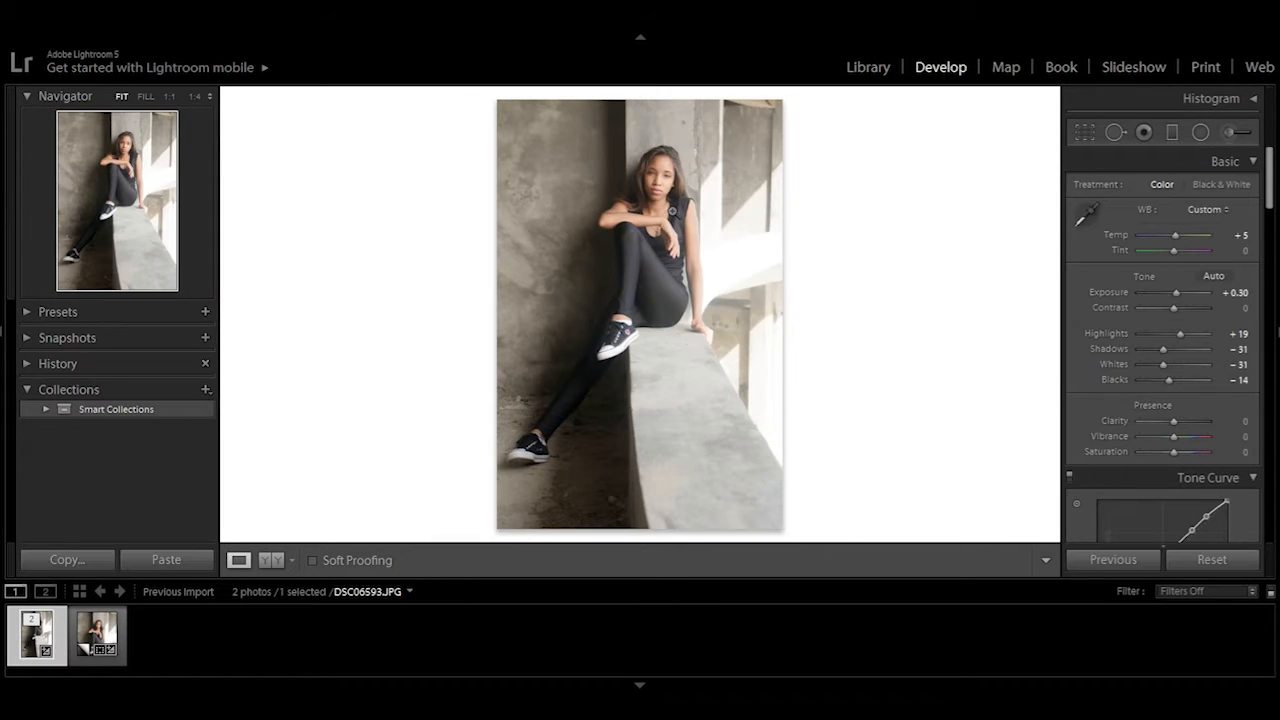
left_click(628, 247)
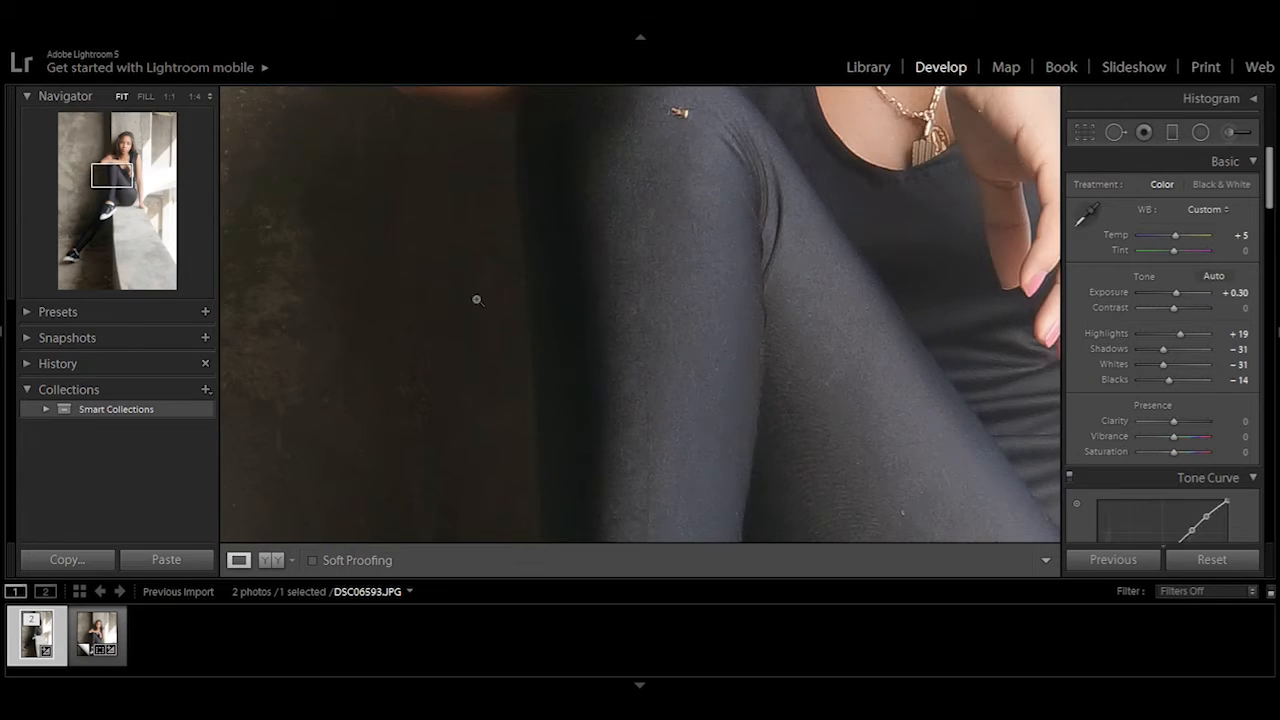
left_click(546, 251)
key("Right")
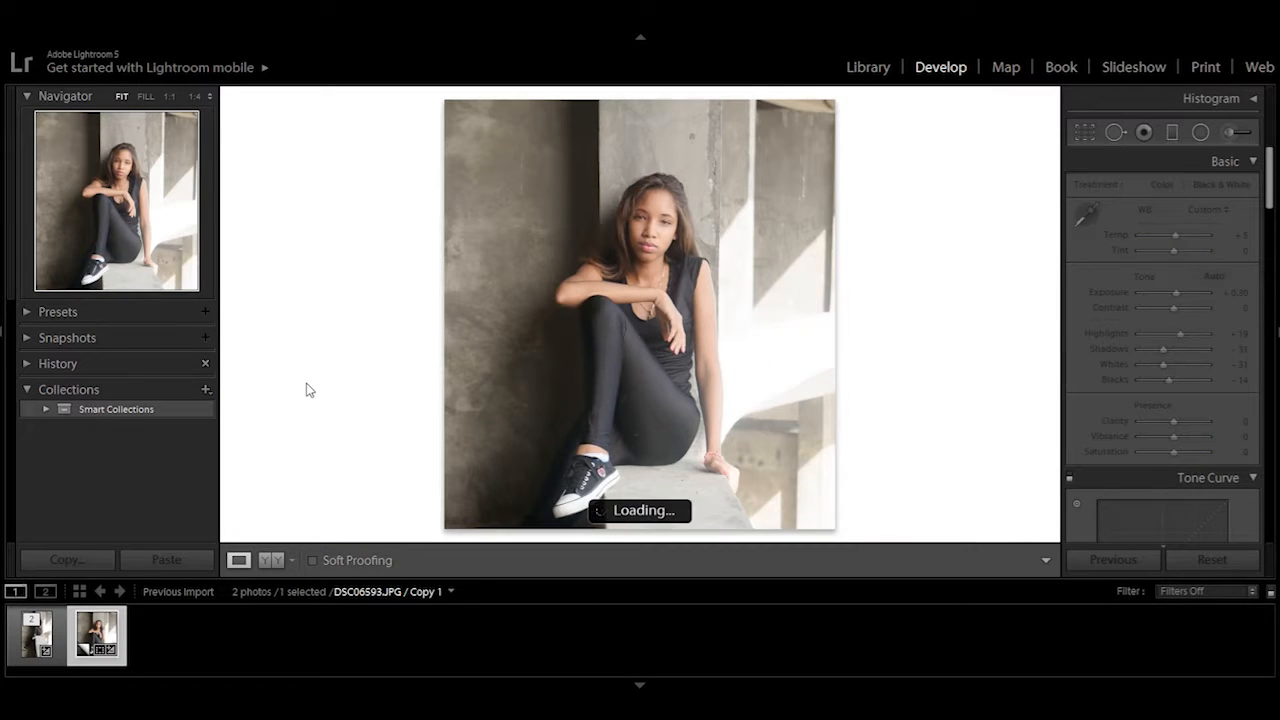
Copy only the Spot Removal setting from the virtual copy and paste it onto the original DSC06593.JPG
key("ctrl+shift+c")
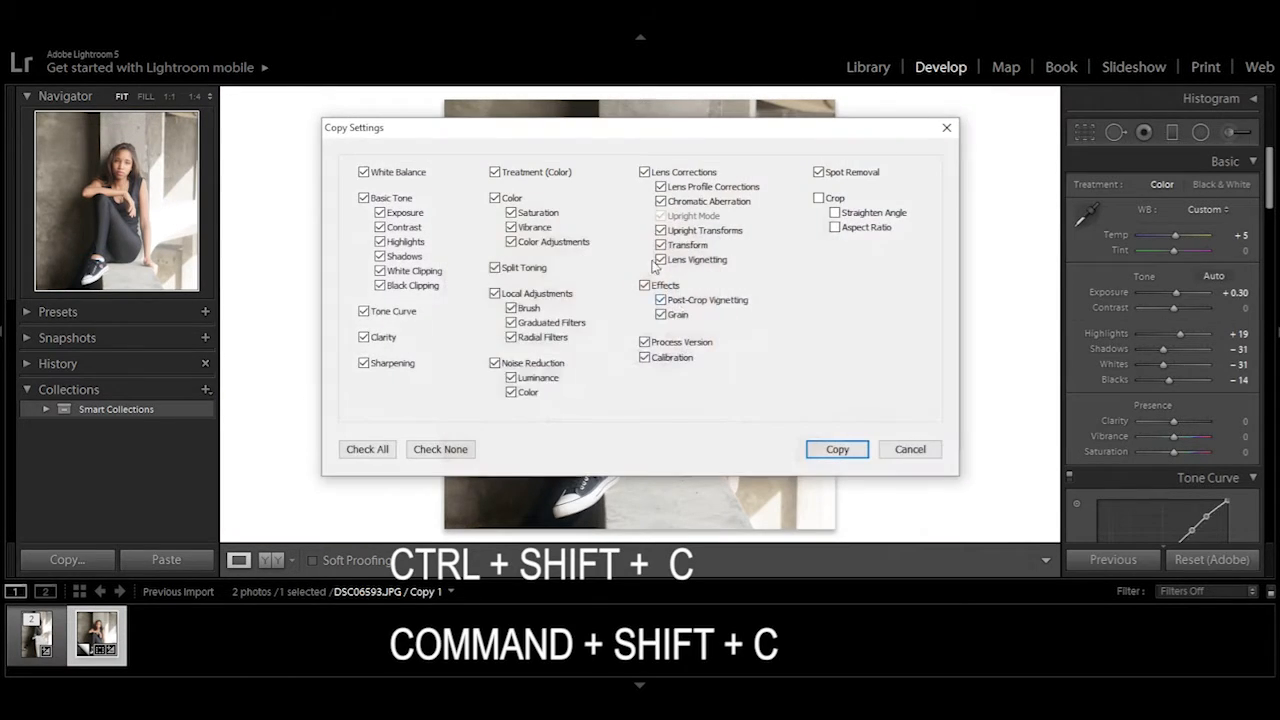
left_click(431, 450)
left_click(828, 176)
left_click(840, 492)
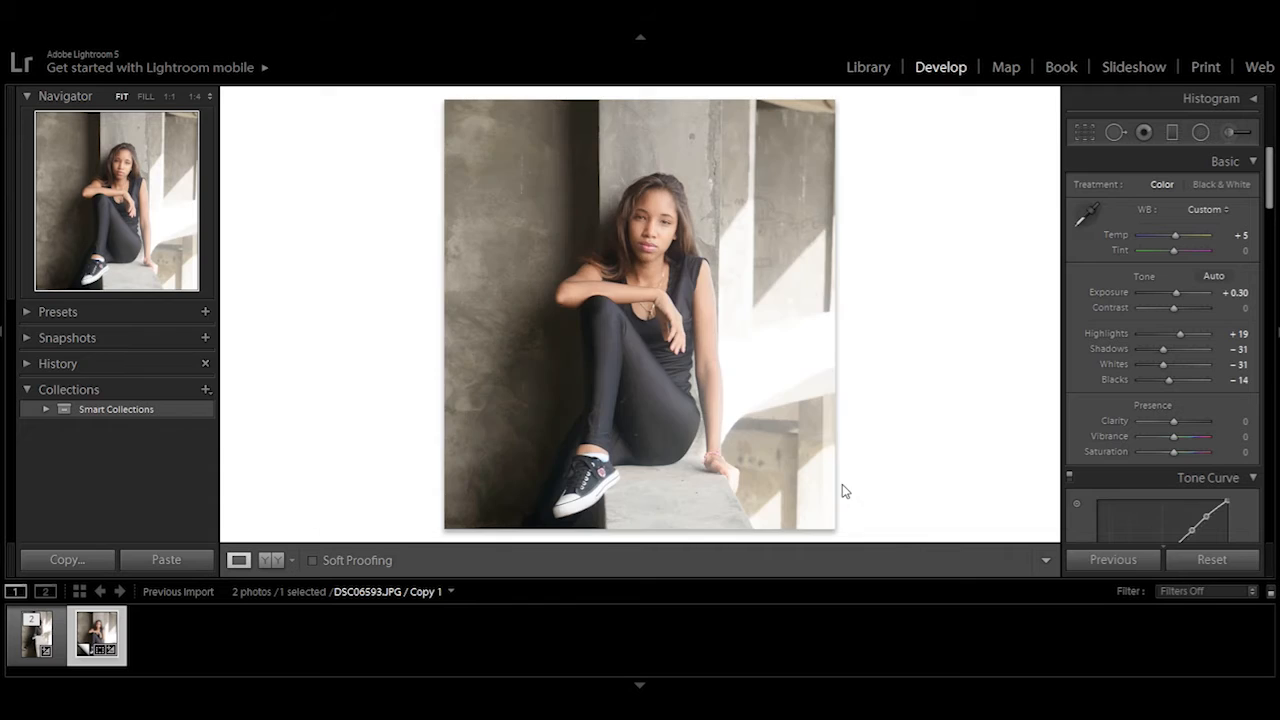
left_click(38, 638)
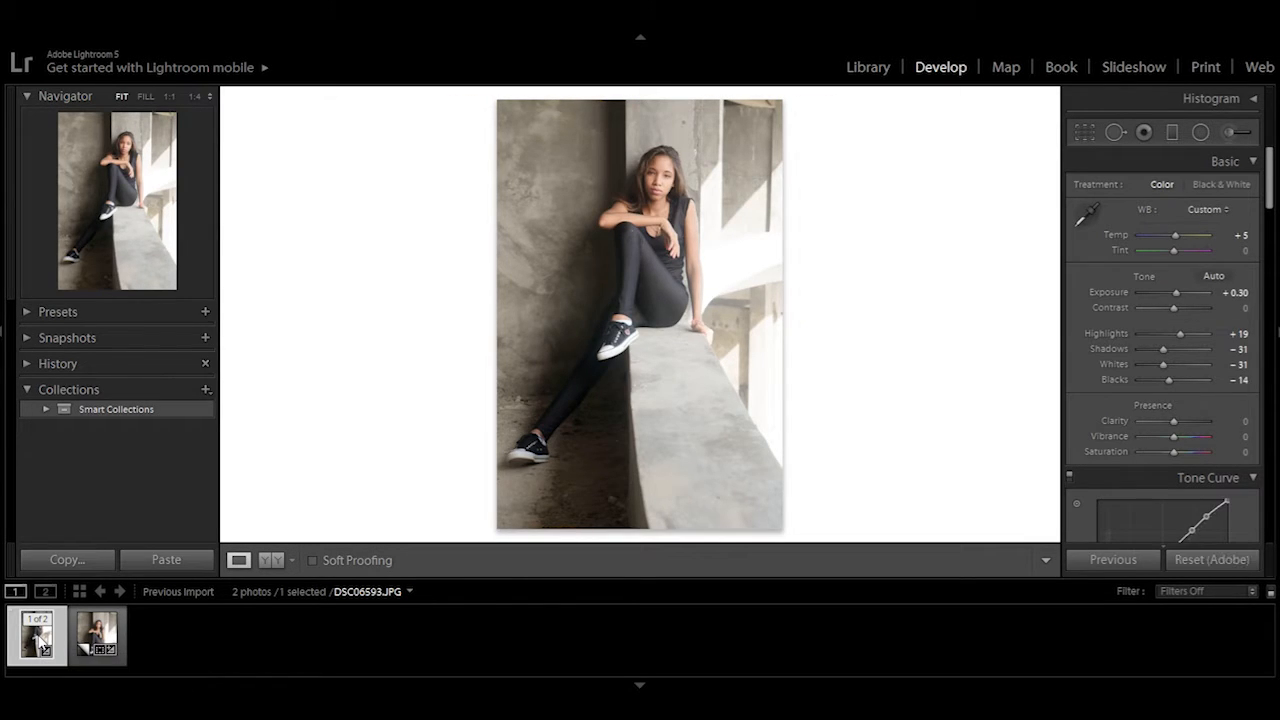
key("ctrl+shift+v")
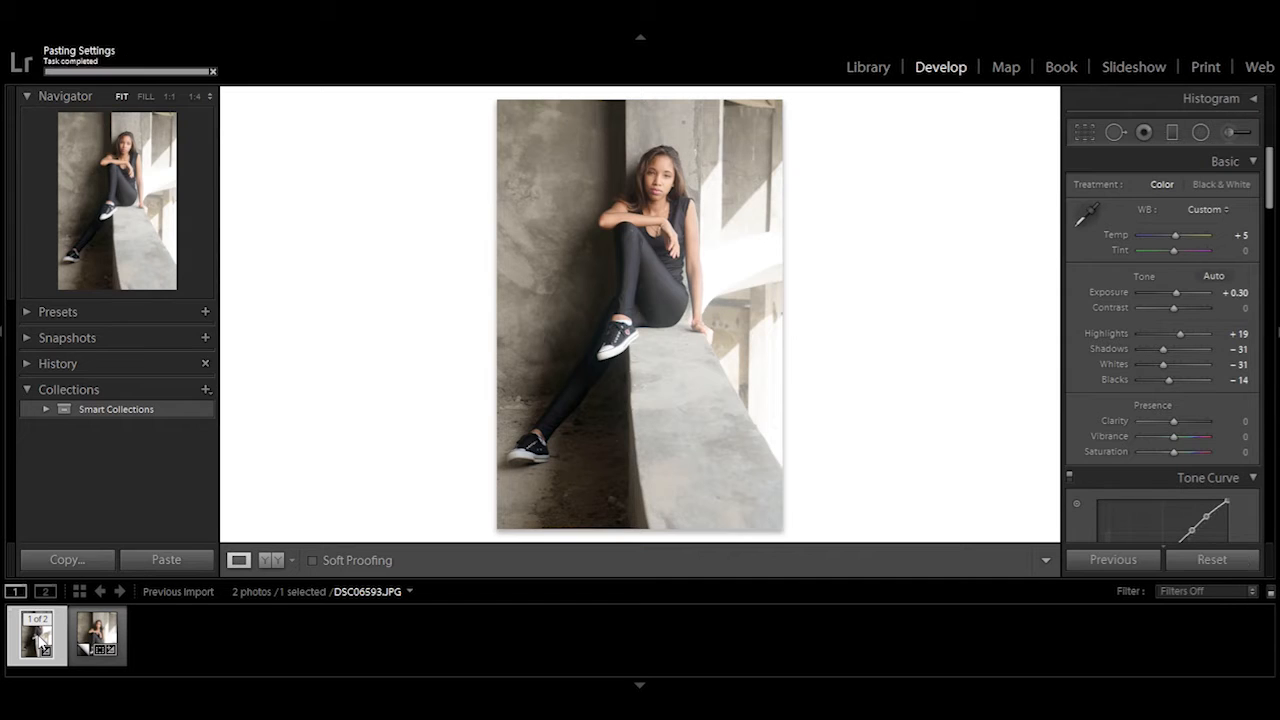
Compare the before and after versions of the original's knee up close, view the full photo, and select the virtual copy
left_click(610, 259)
left_click_drag(734, 177, 589, 269)
left_click(589, 270)
left_click(589, 270)
key("y")
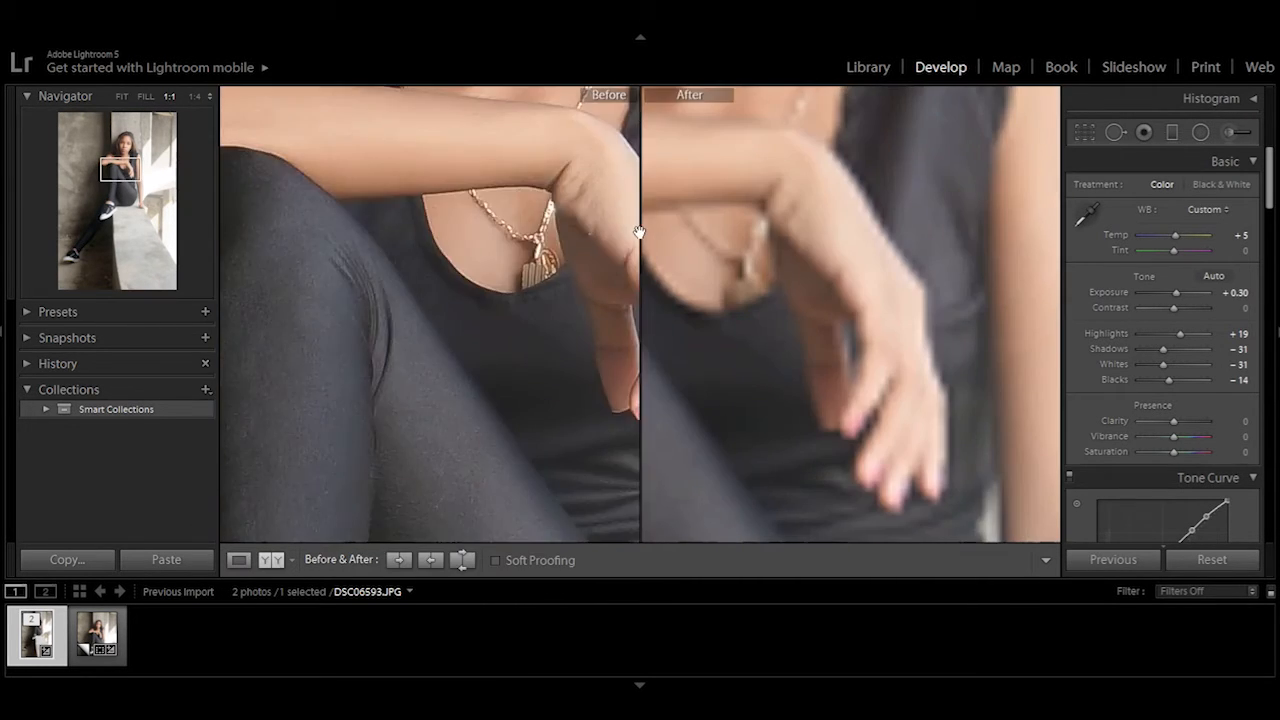
left_click(758, 250)
left_click(842, 217)
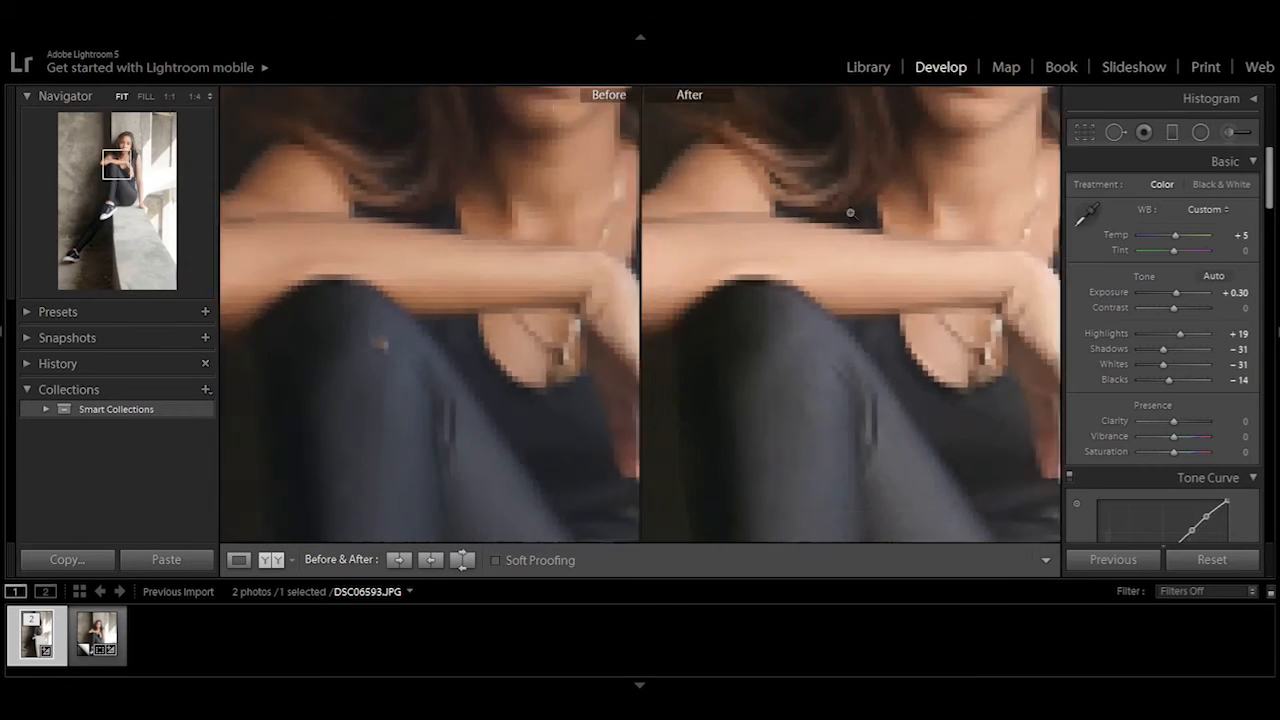
left_click(849, 211)
key("y")
left_click(708, 188)
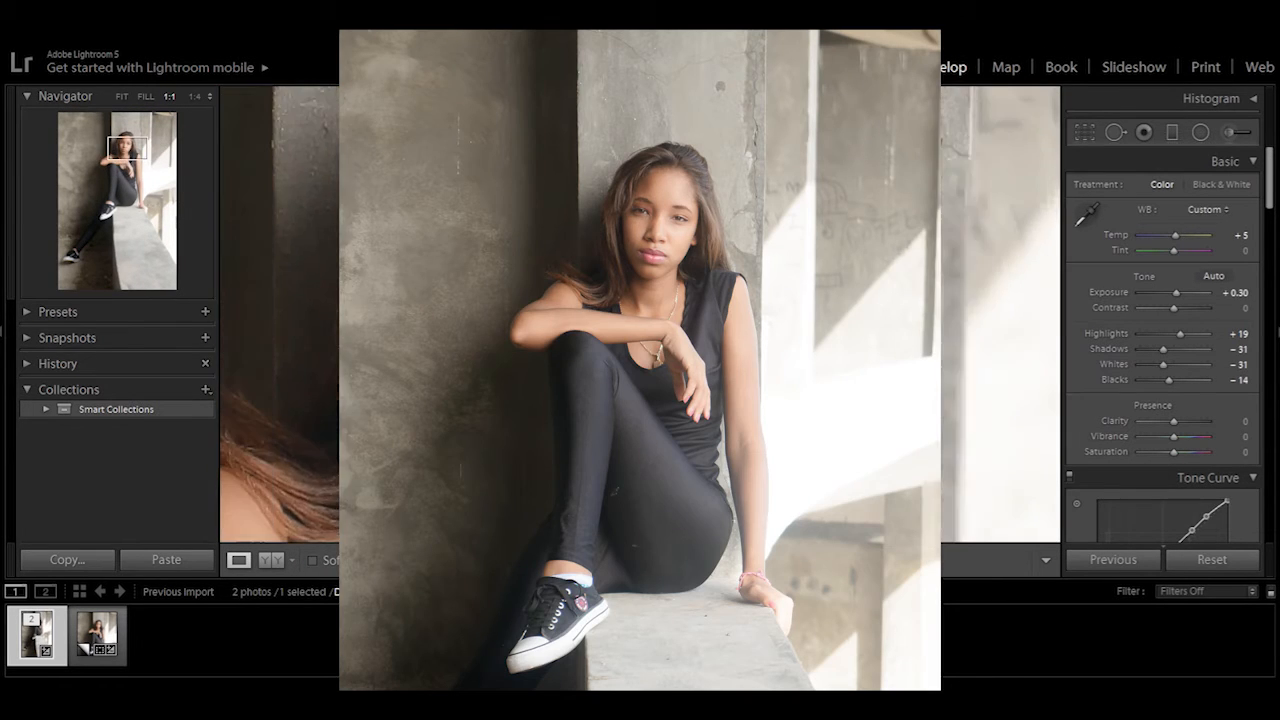
left_click(708, 188)
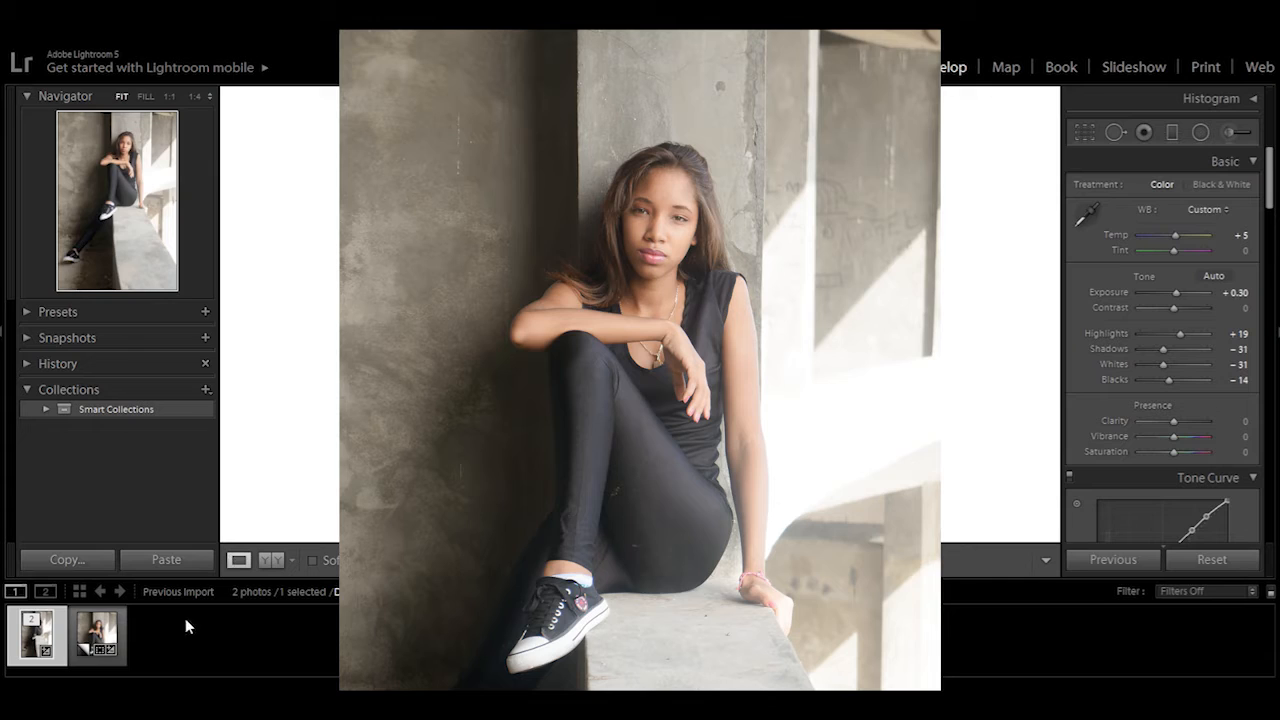
left_click(95, 635)
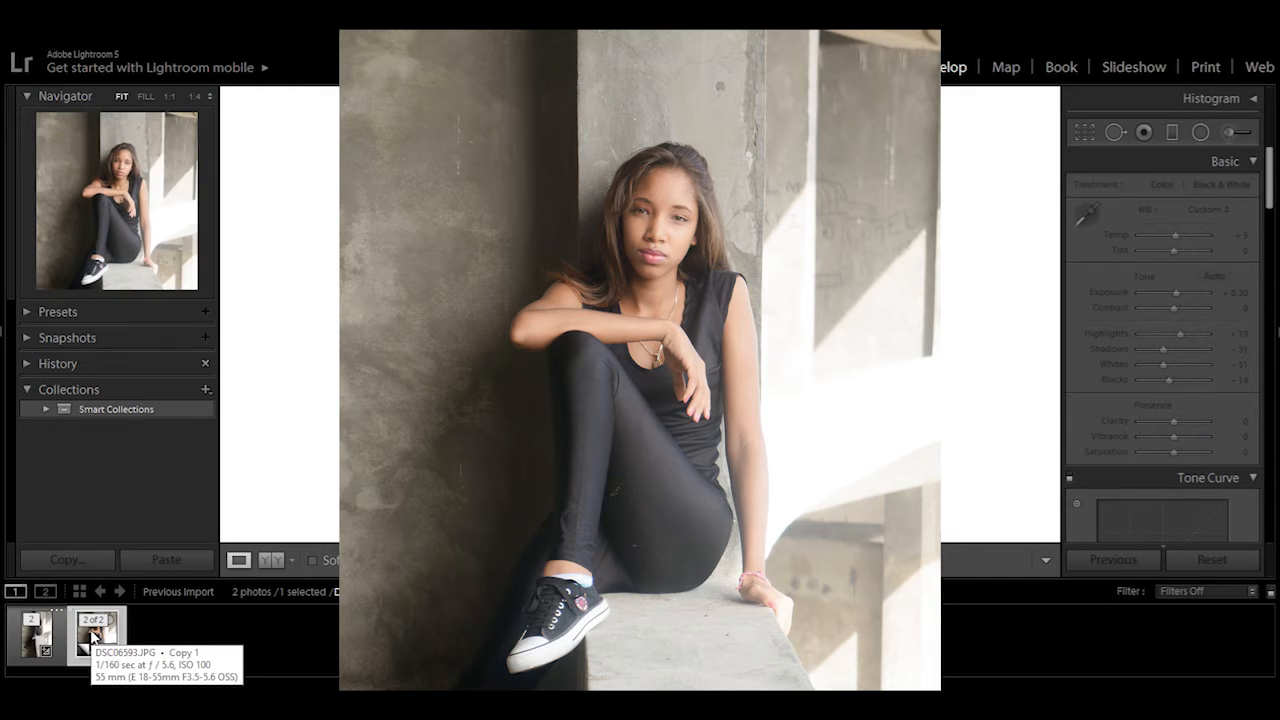